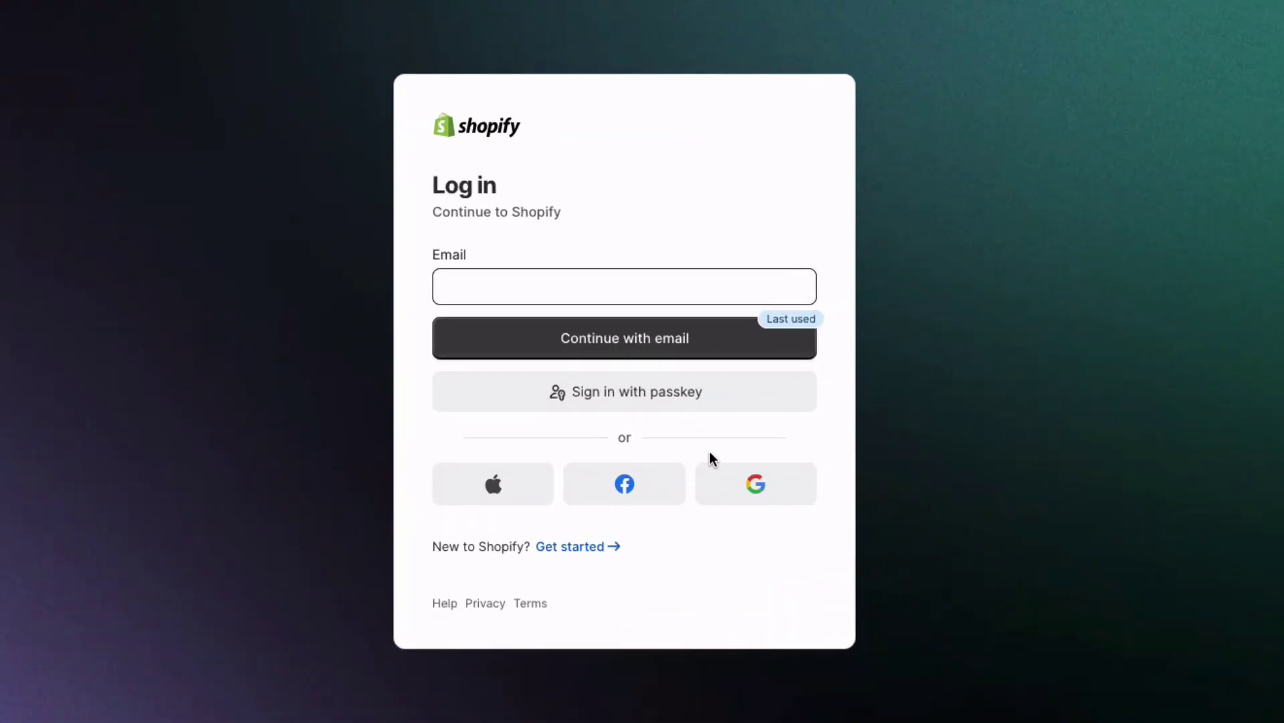
Enter the login email for Shopify admin and go to the Taarz store's Settings.
click(643, 283)
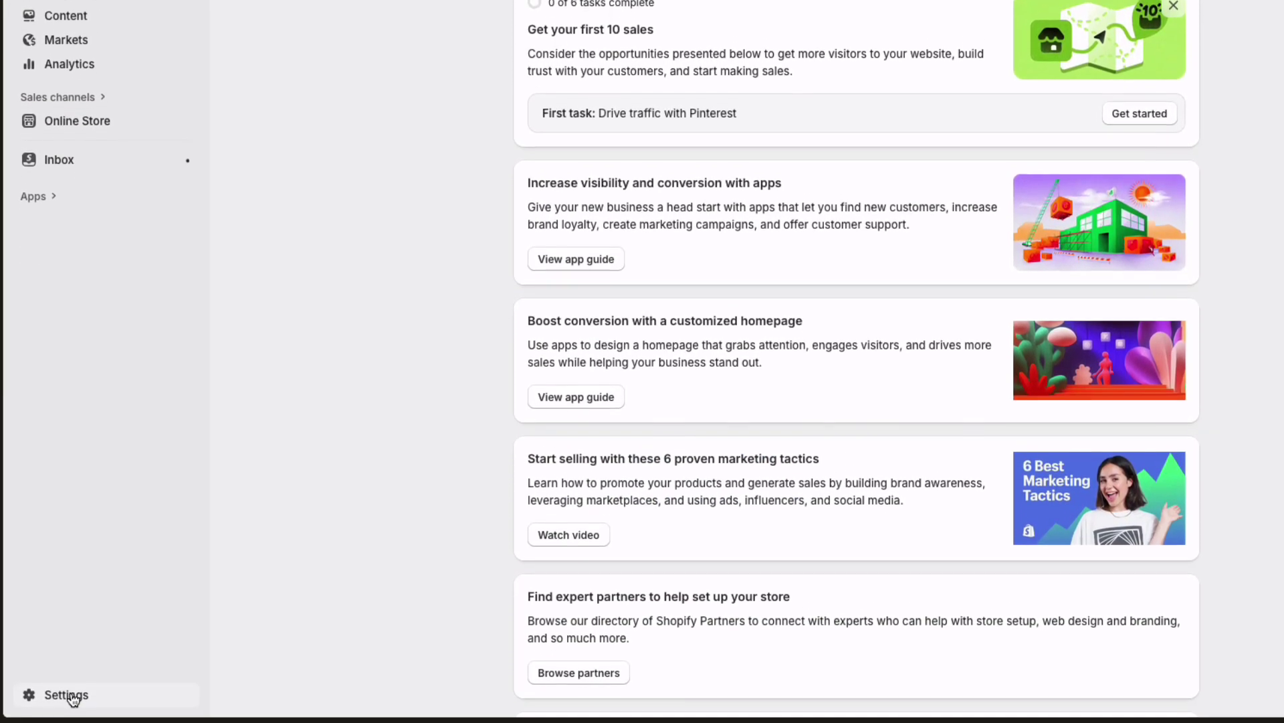
click(73, 696)
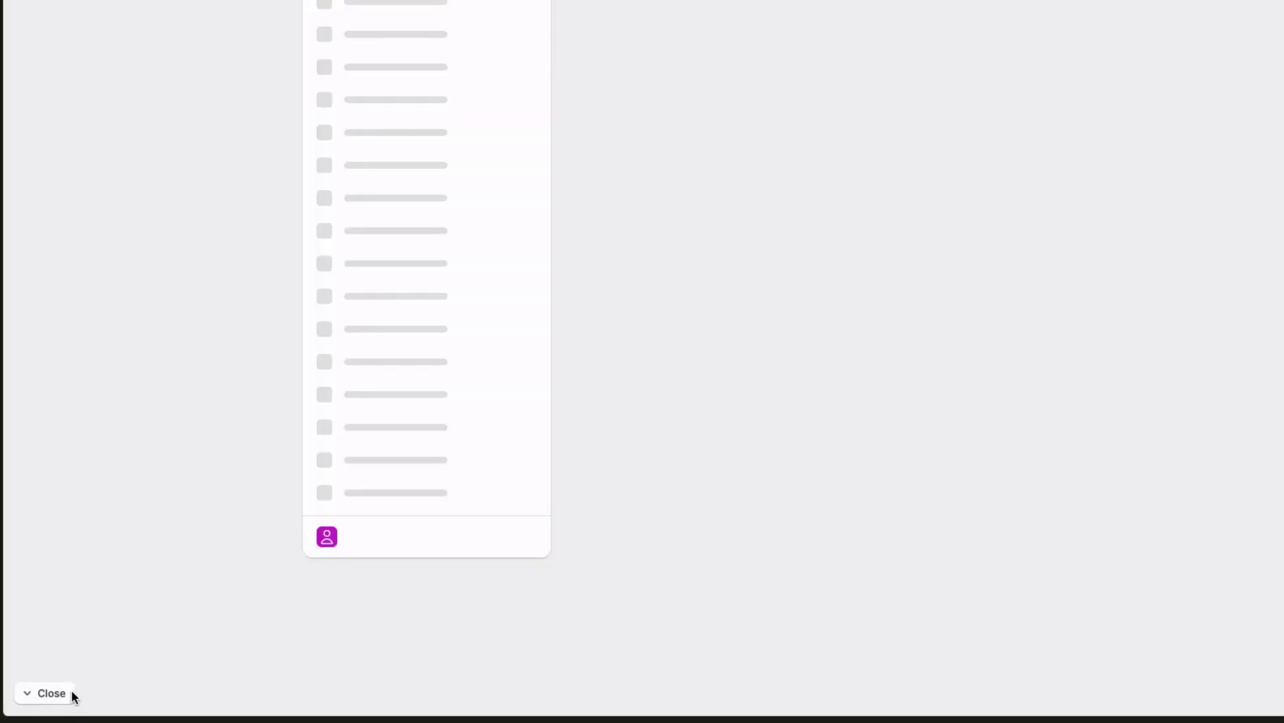
Open Users in the Taarz settings, then its Security sub-page.
click(380, 72)
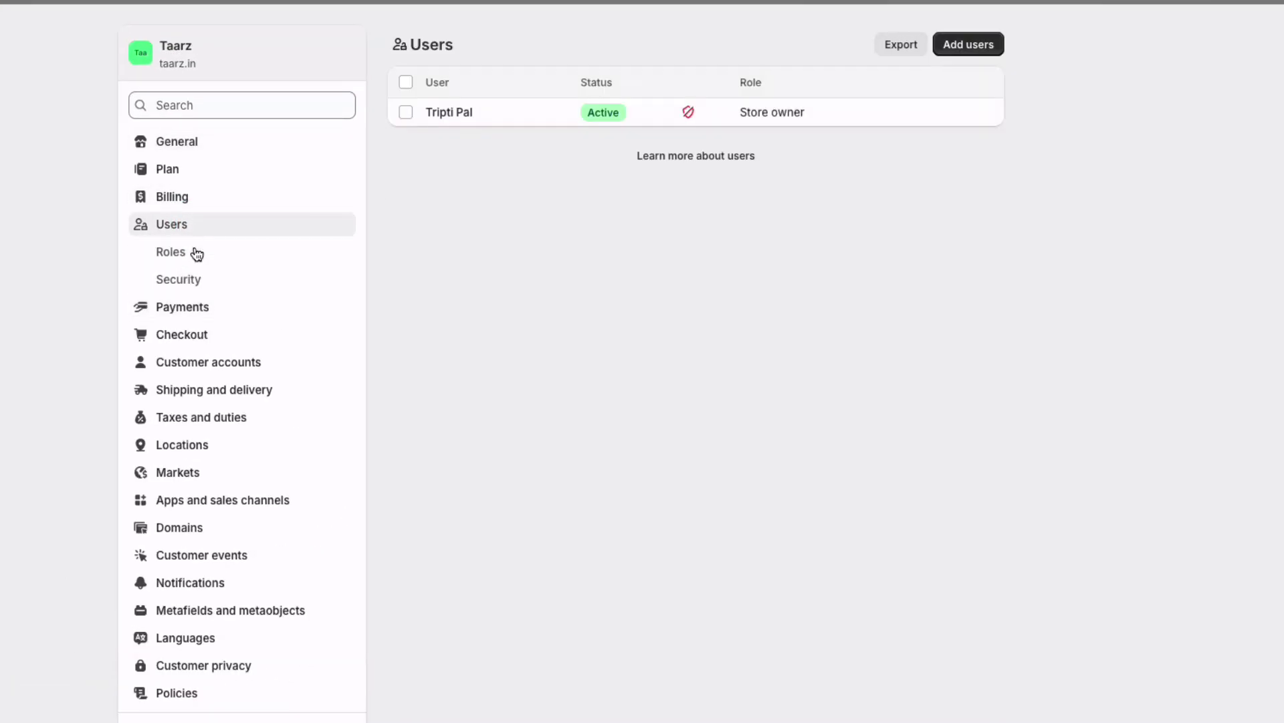
click(195, 279)
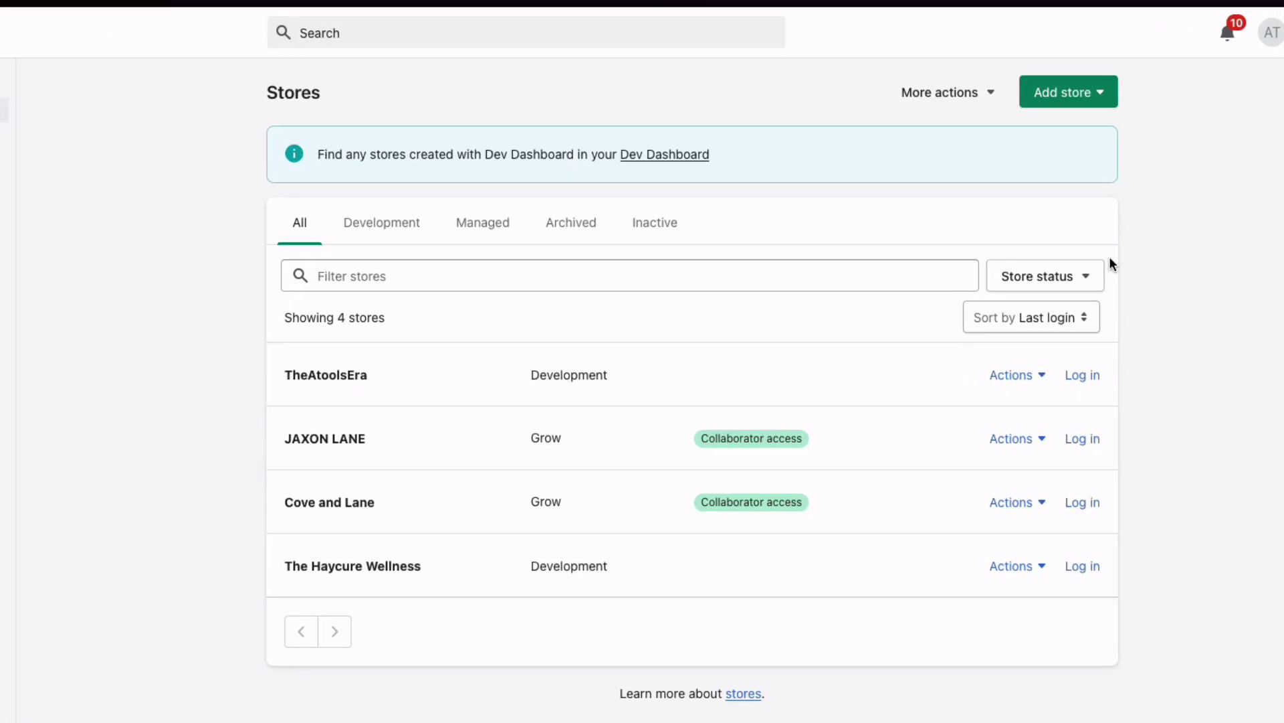
Choose Add store > Request access to store in Partners to reach the access request form.
click(1074, 99)
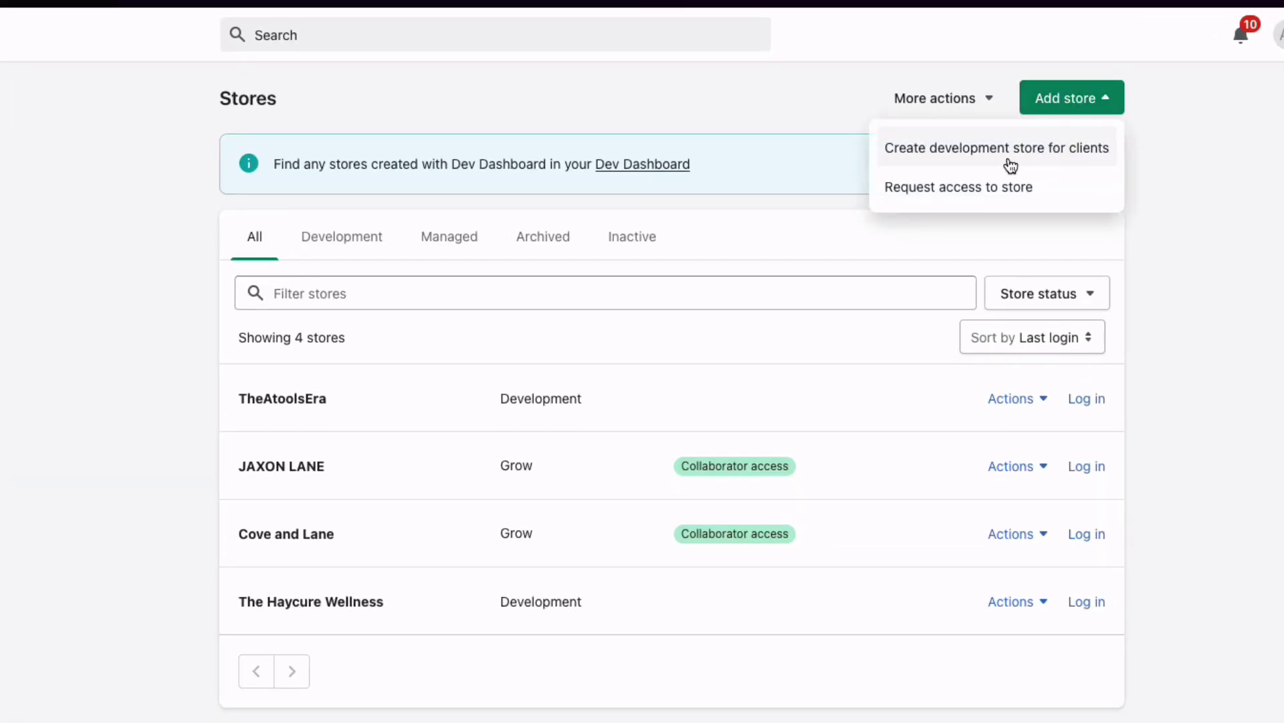
click(944, 188)
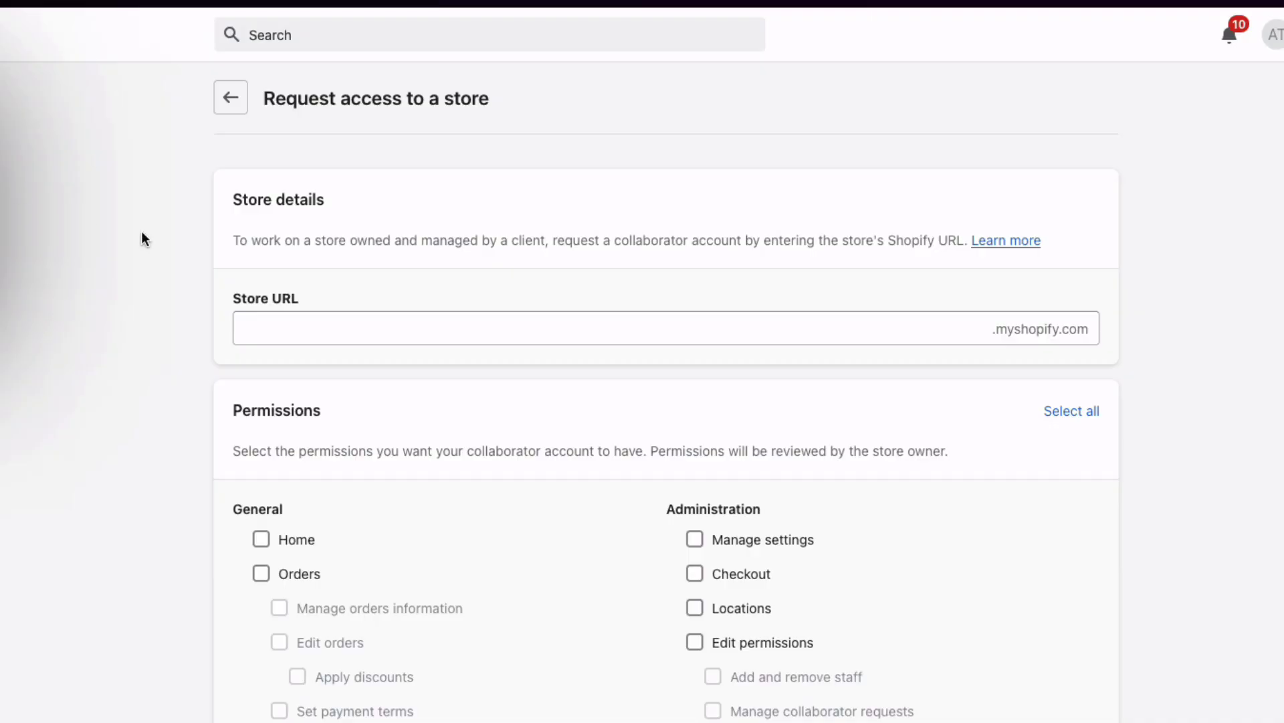
click(1274, 34)
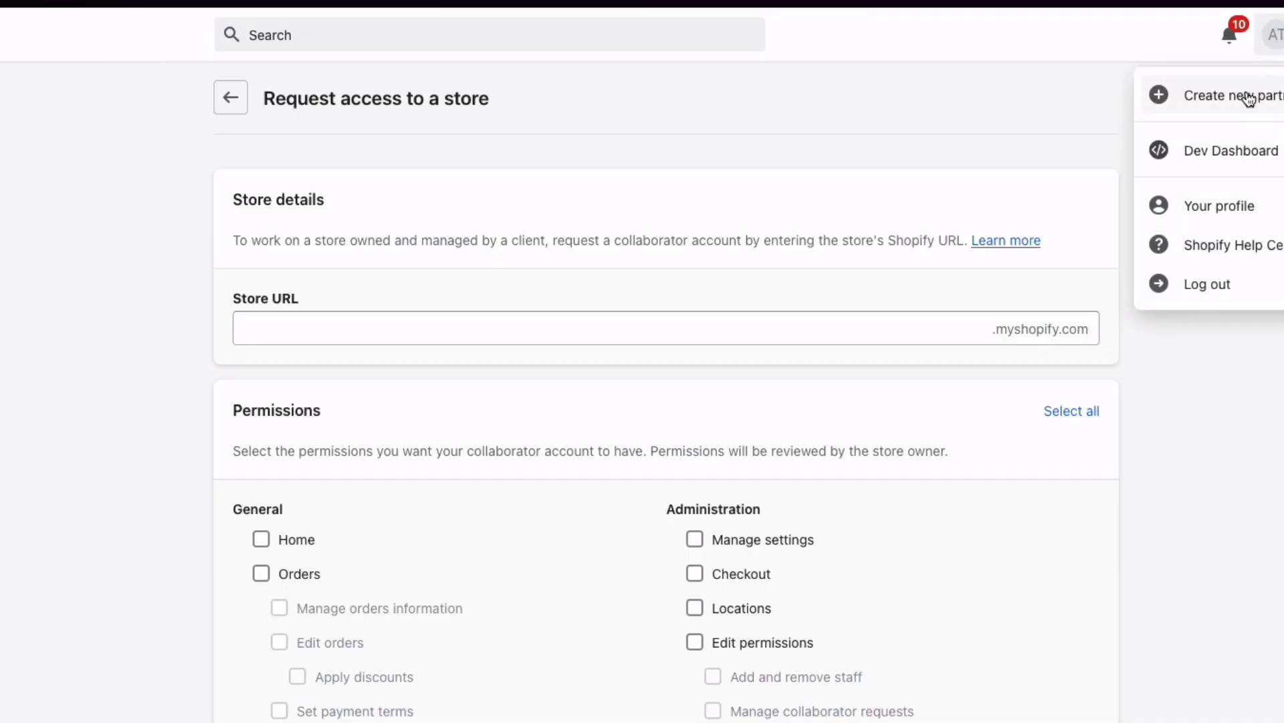
key(Escape)
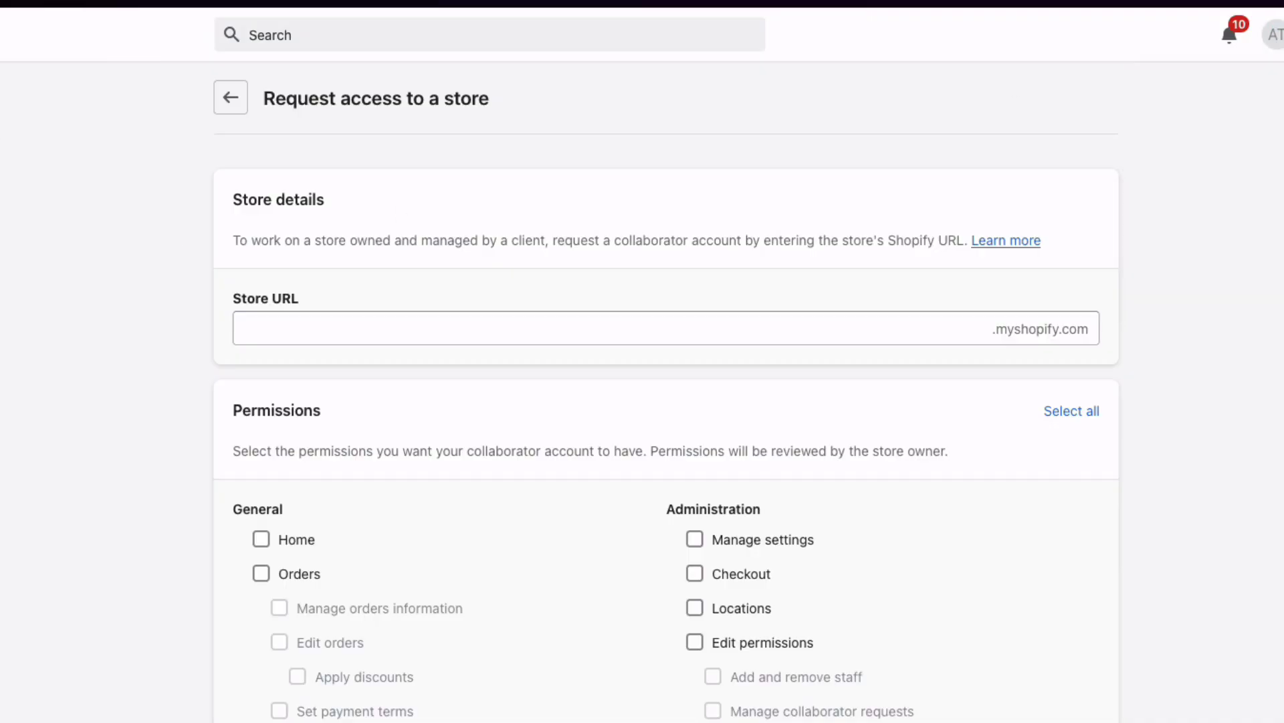
key(alt+Left)
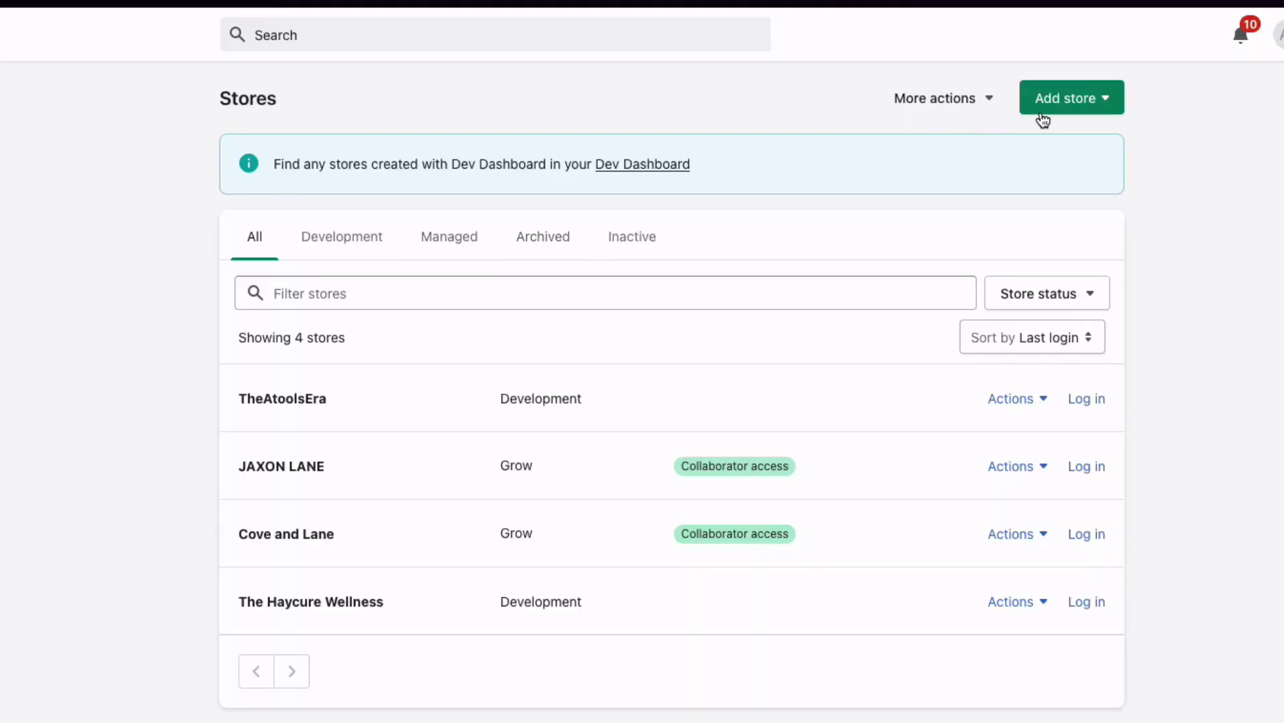
click(1084, 97)
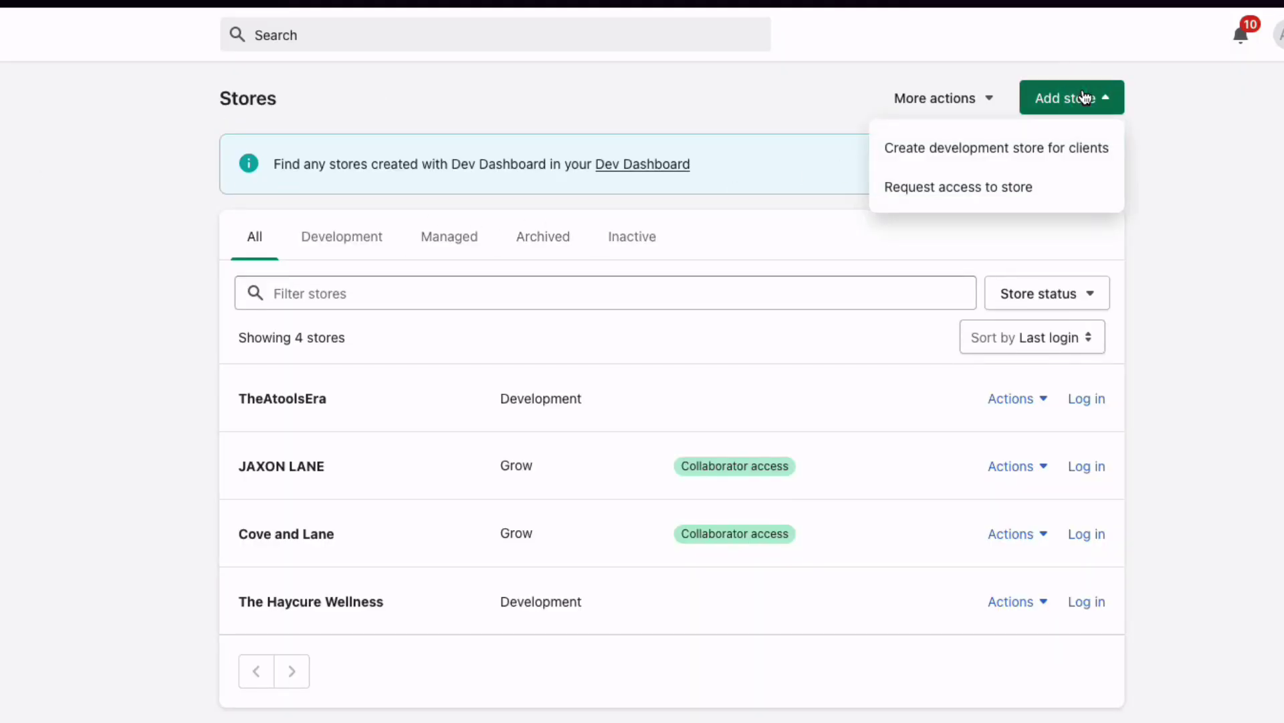
click(958, 190)
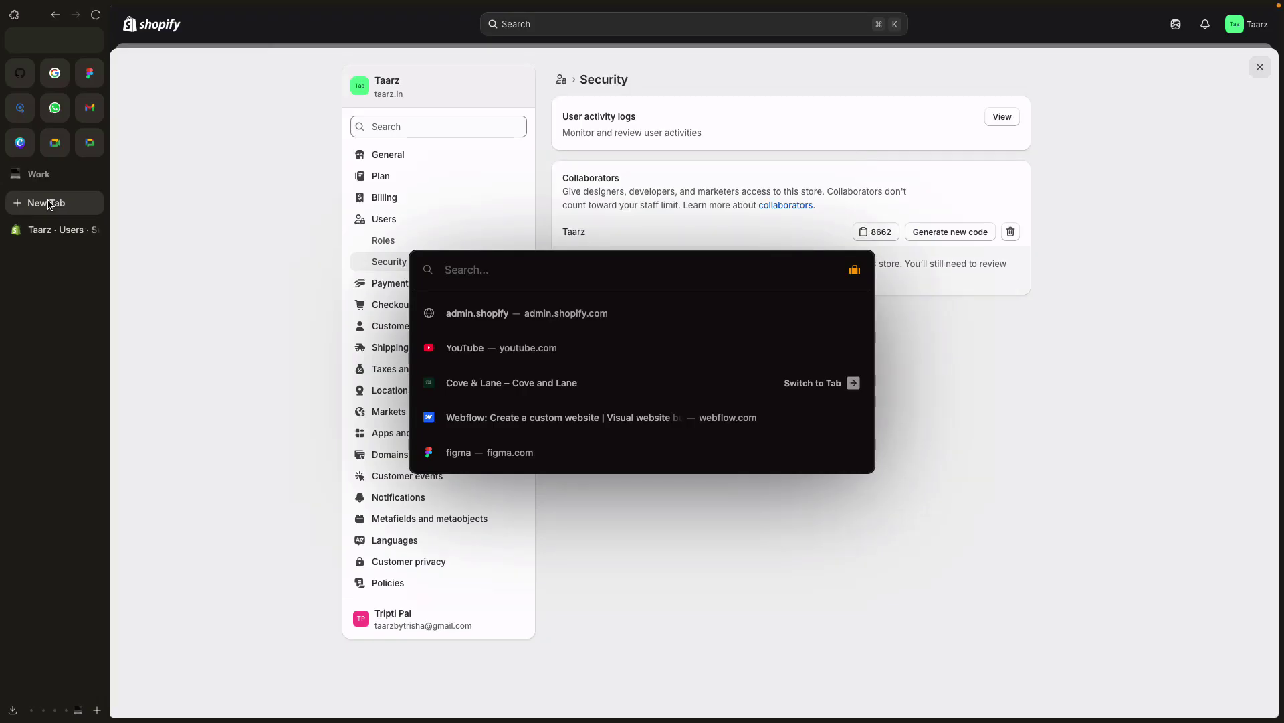
Load the taarz.in storefront in a new tab, then return to the Taarz admin tab.
text(taarz.in)
key(Return)
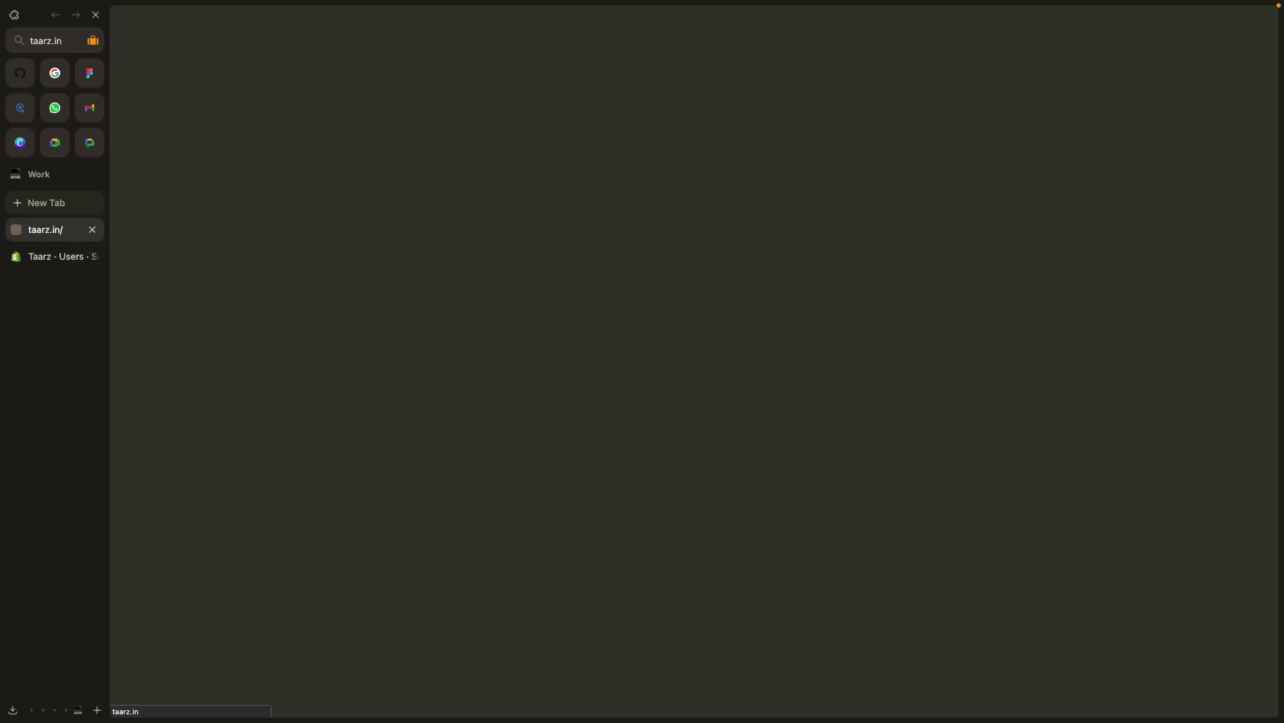
click(49, 34)
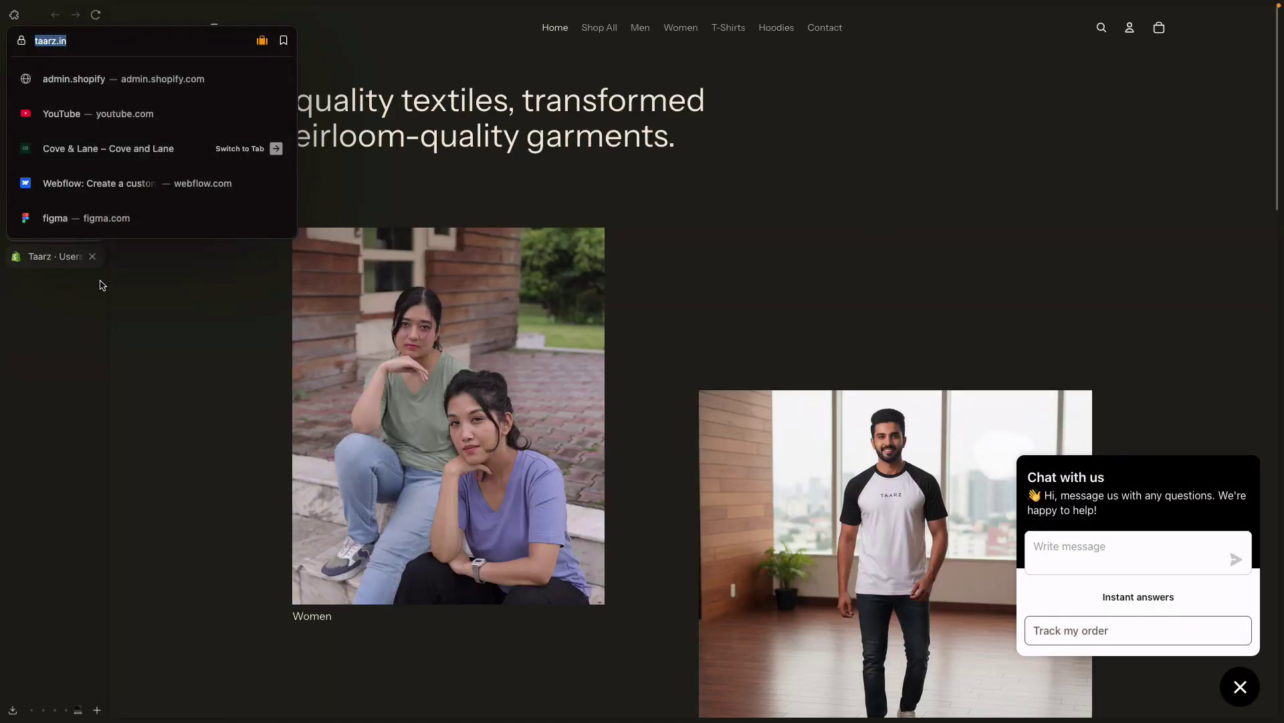
click(37, 258)
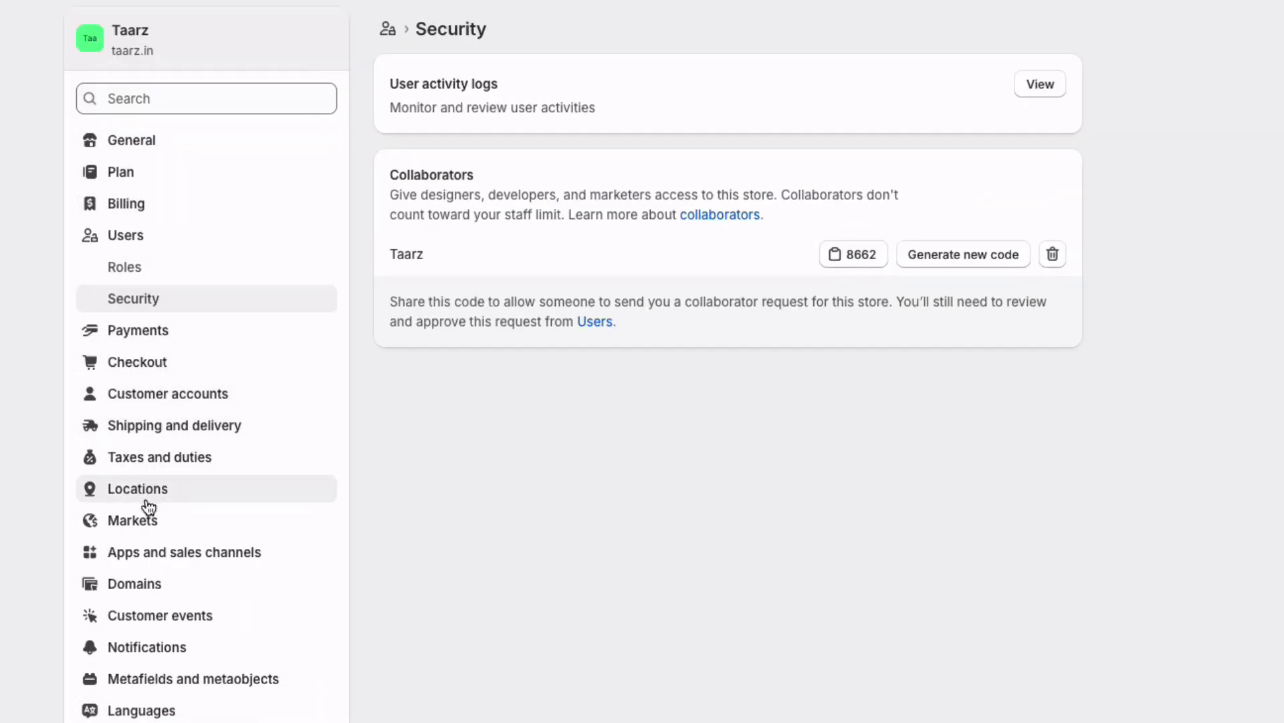
Open the zd5cn1-y3.myshopify.com domain details and select the zd5cn1-y3 prefix in its title.
click(139, 575)
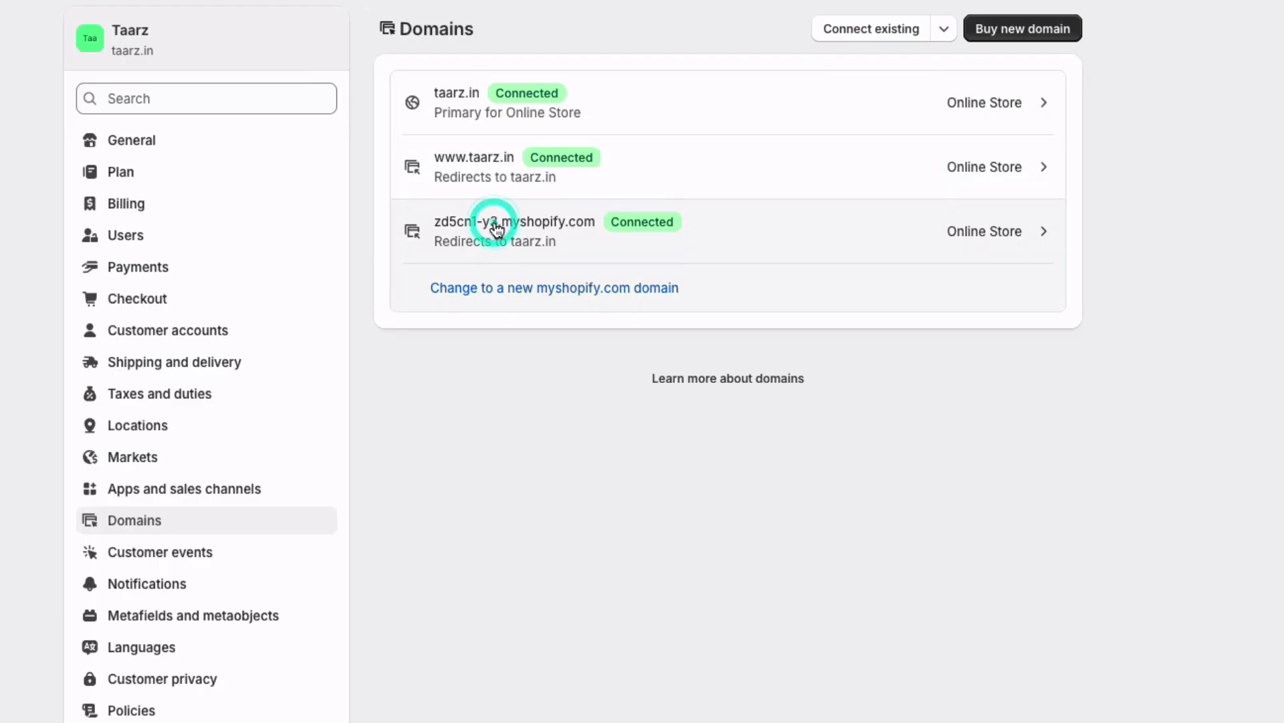
click(493, 226)
drag(419, 57, 523, 61)
key(ctrl+c)
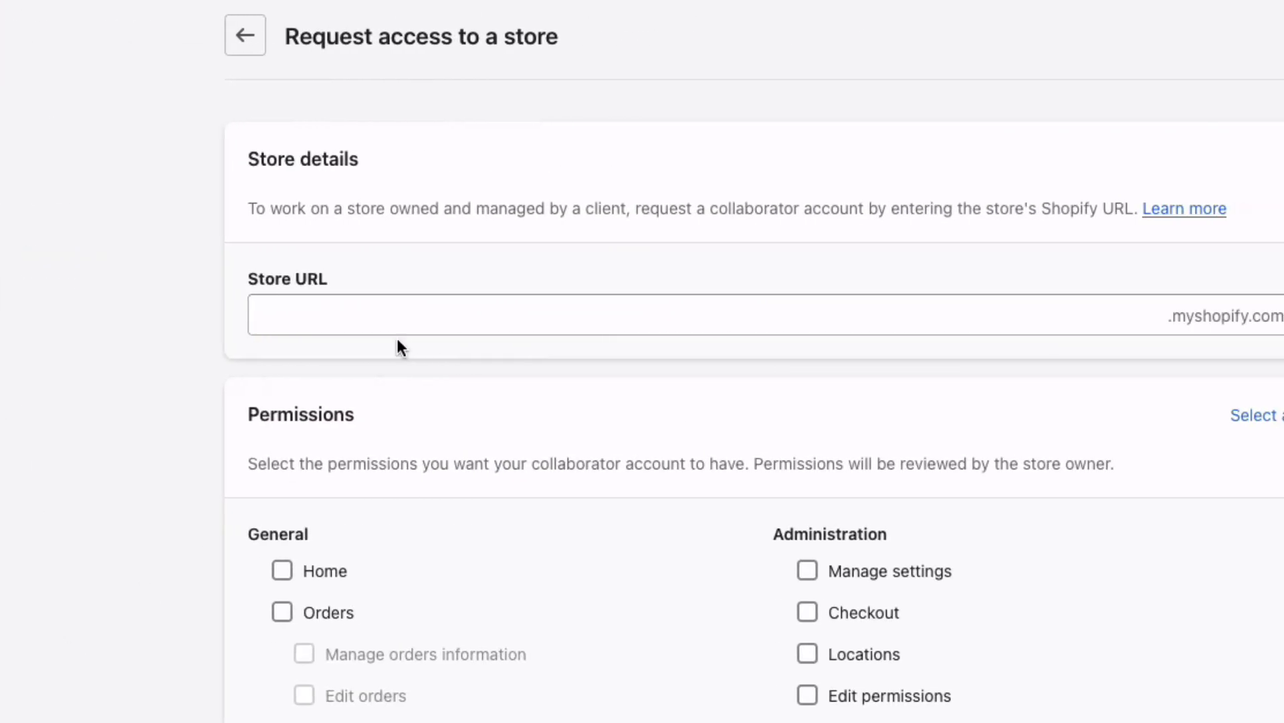
click(402, 302)
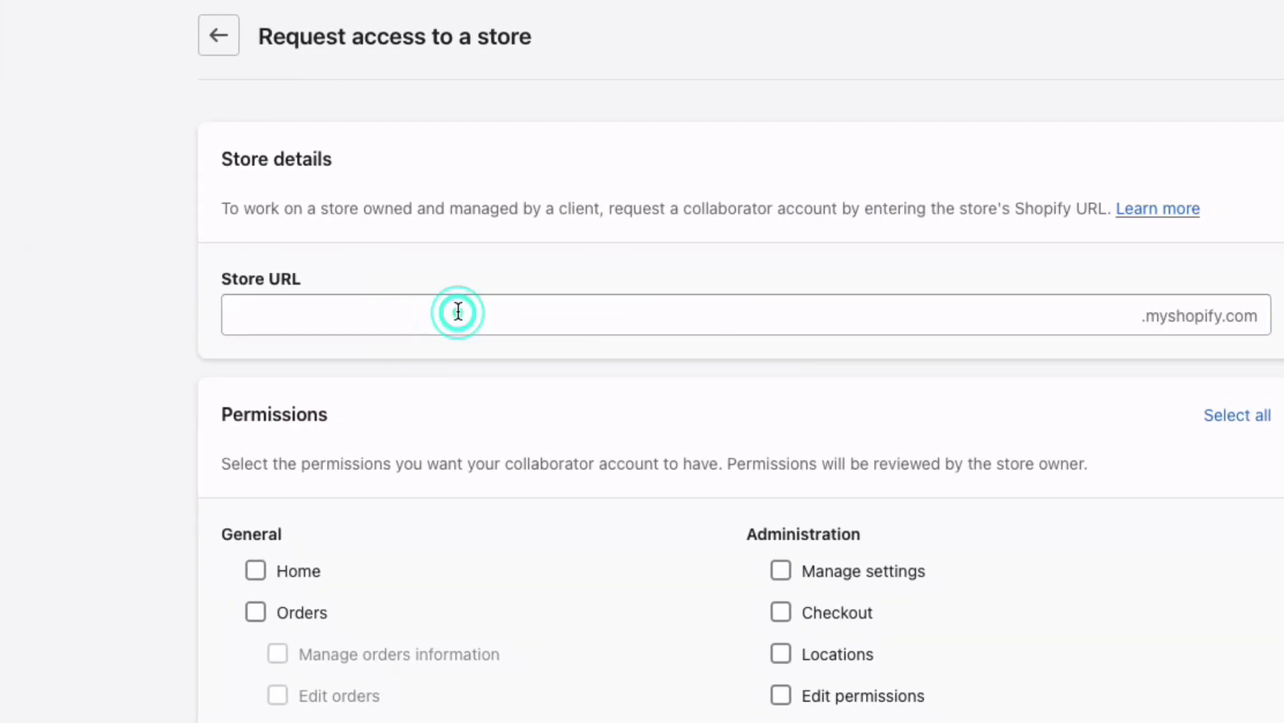
key(ctrl+v)
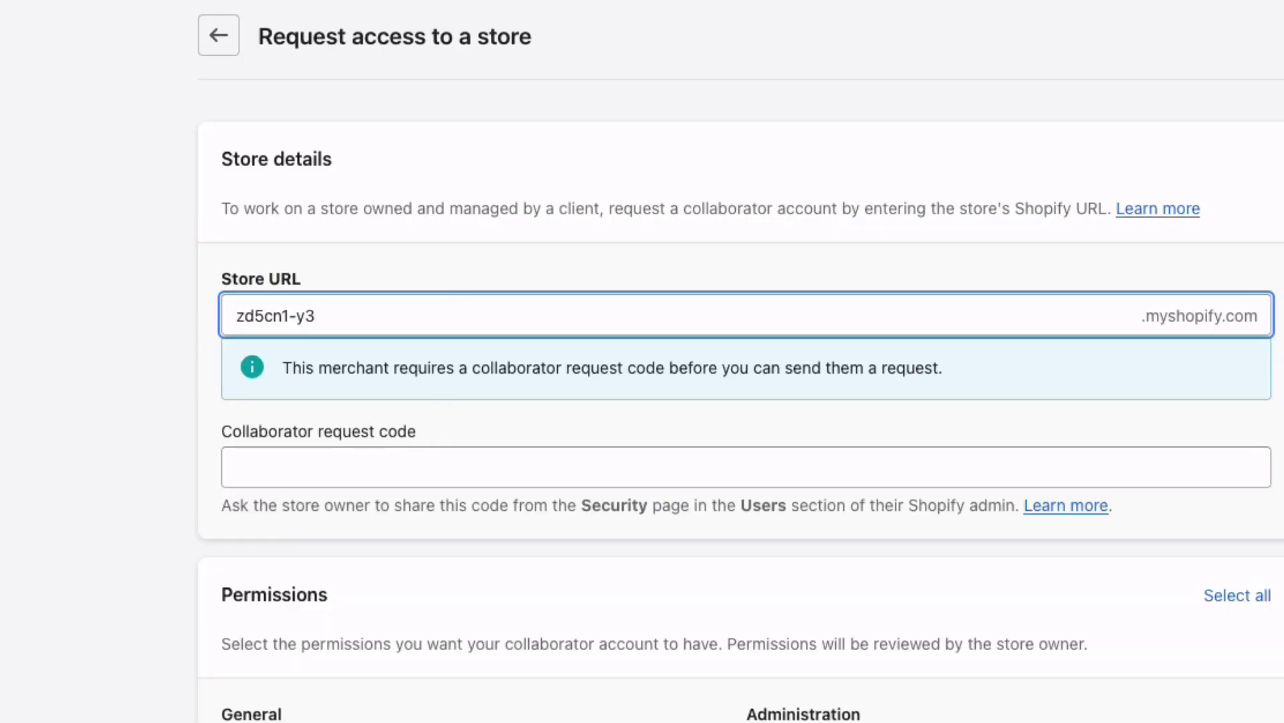
key(ctrl+Left)
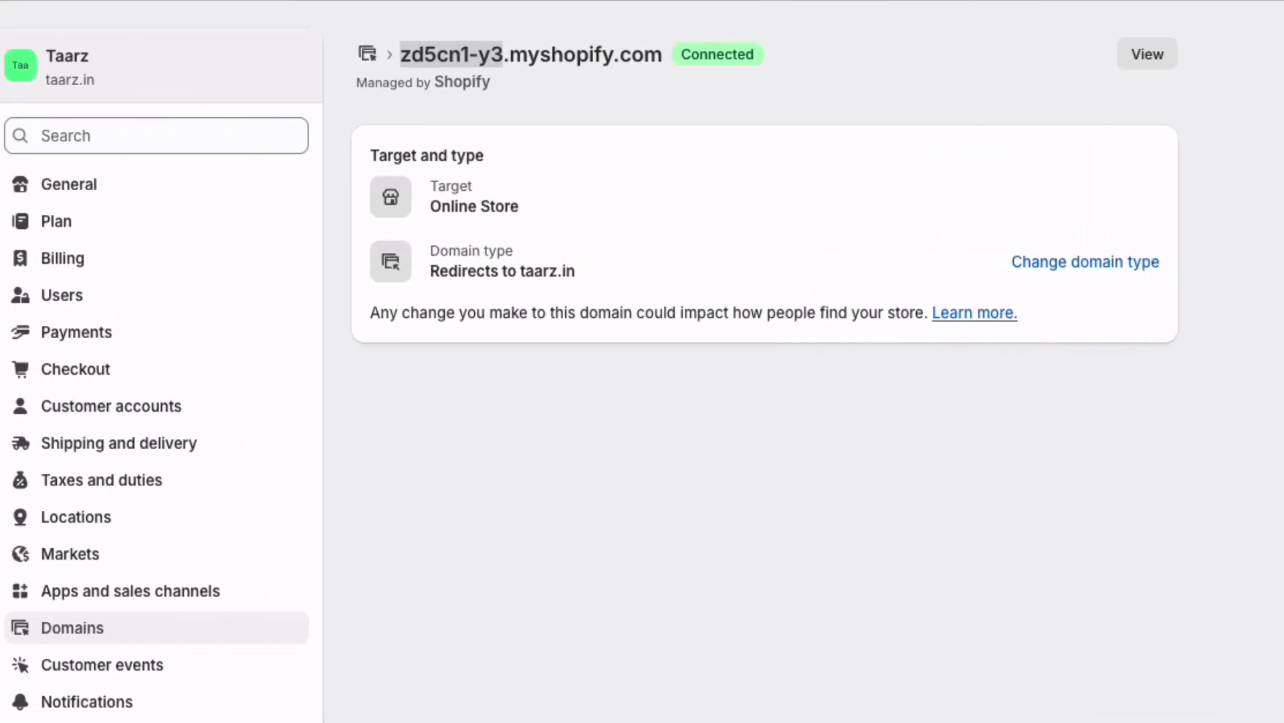
click(106, 297)
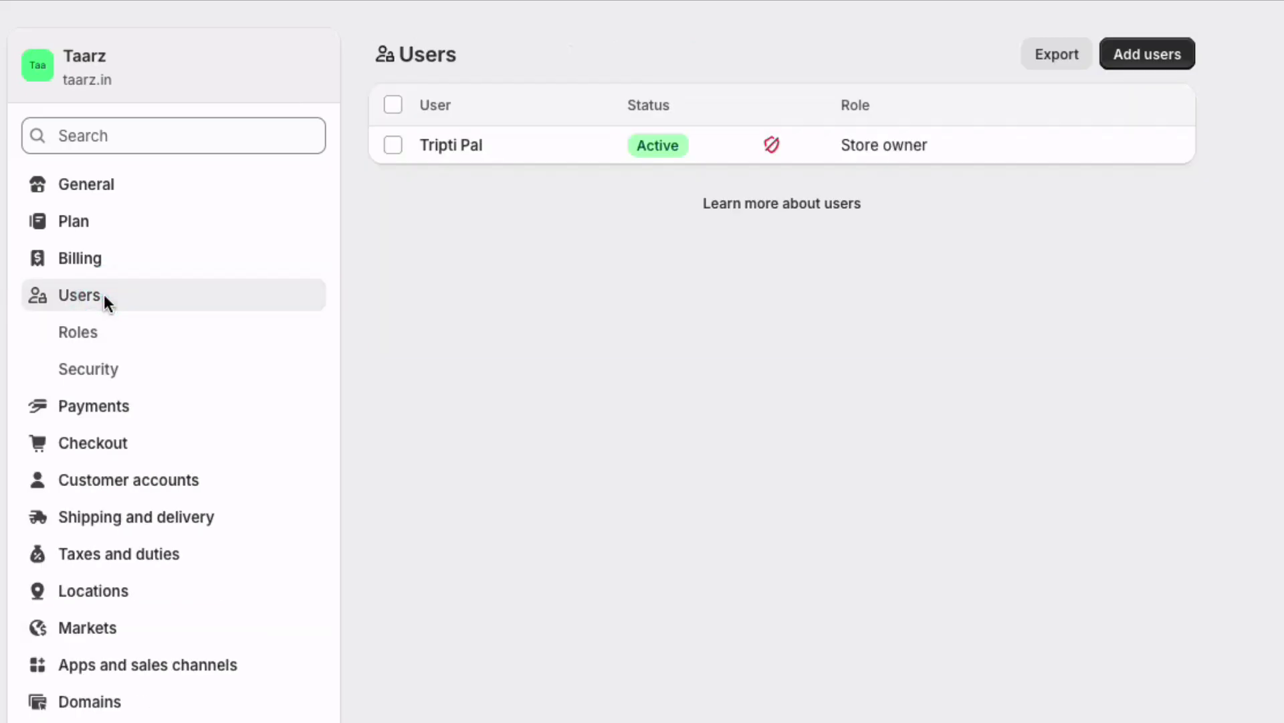
click(111, 380)
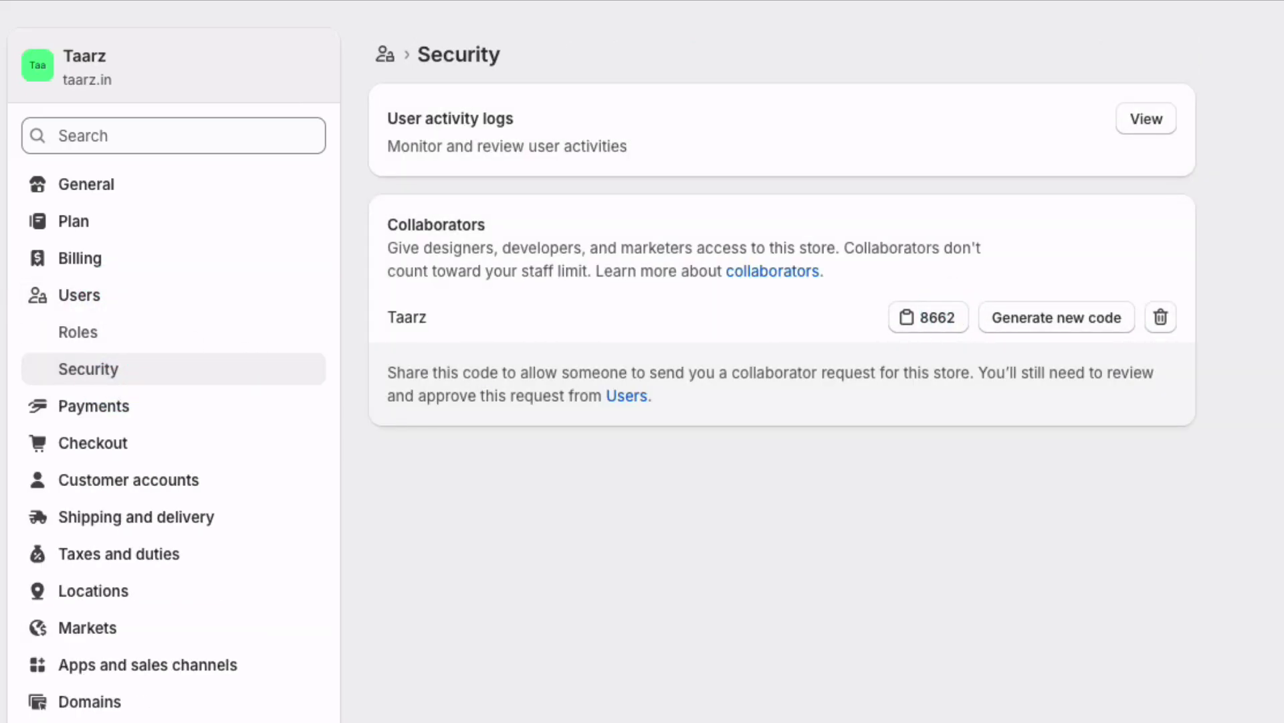
key(ctrl+Right)
click(385, 466)
text(8662)
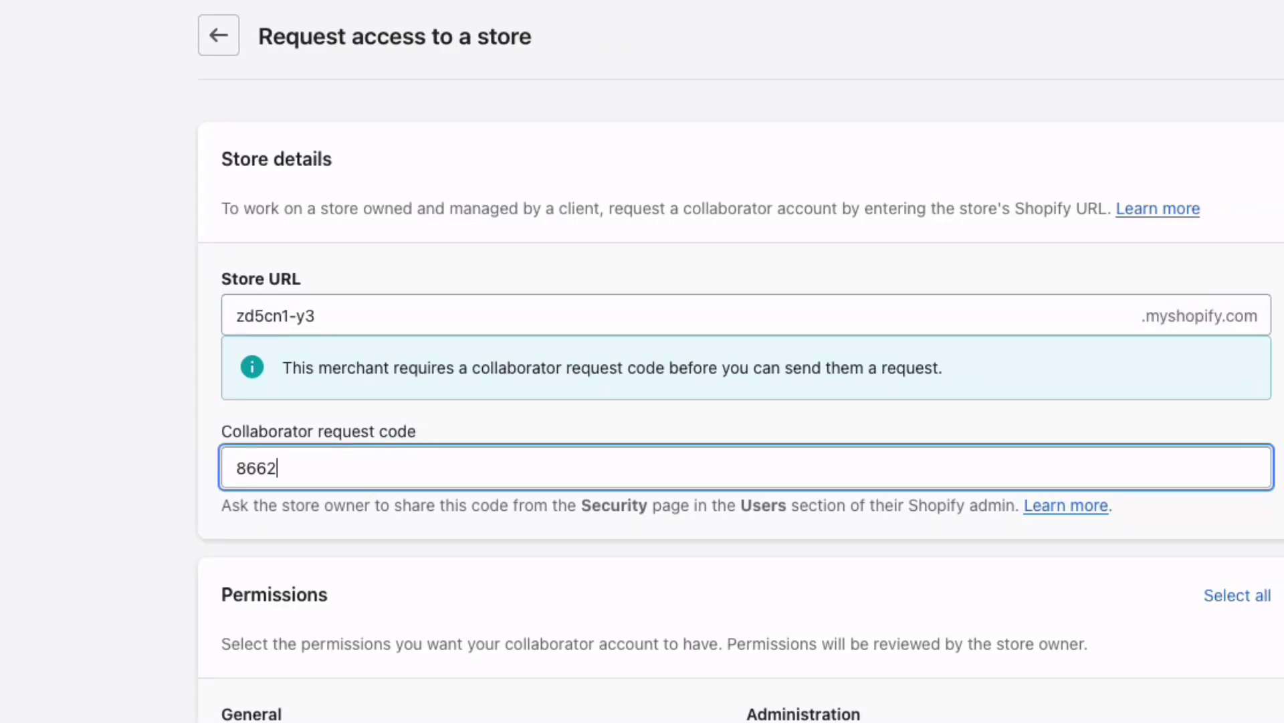
Select all permissions and submit the access request to the Taarz store.
scroll(1246, 328, down, 5)
click(1246, 324)
scroll(877, 512, down, 8)
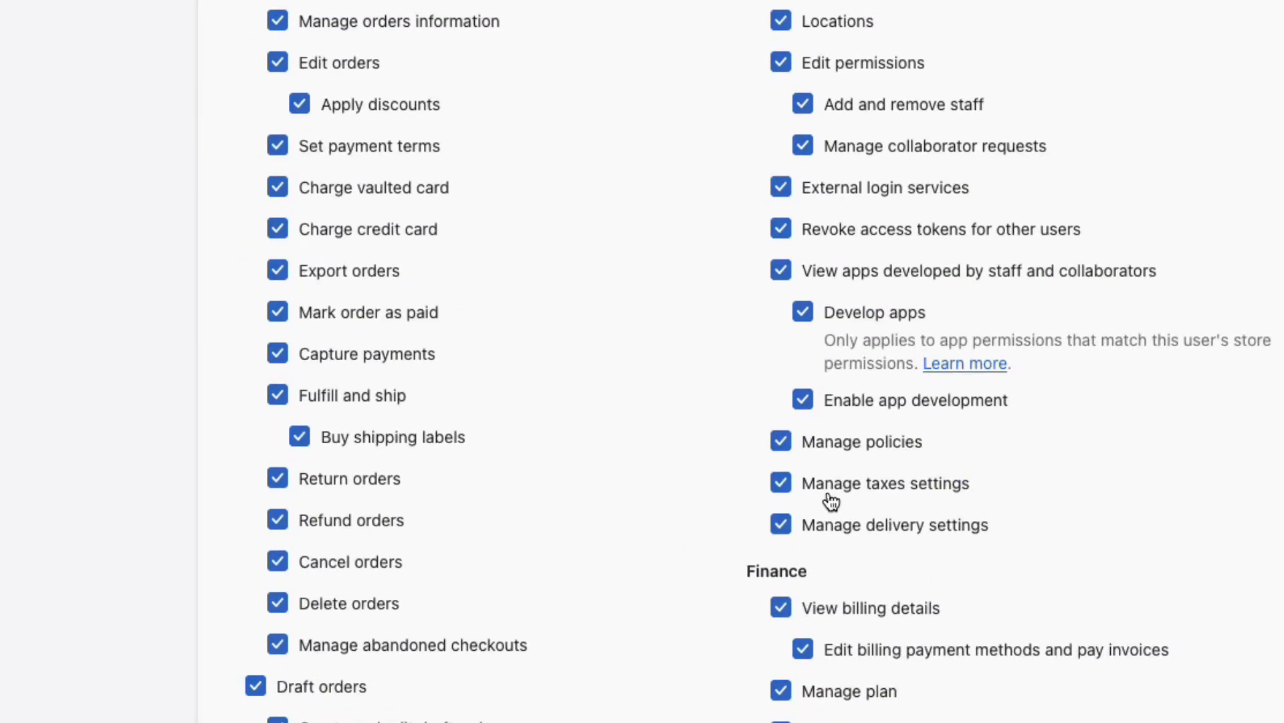
scroll(616, 554, down, 8)
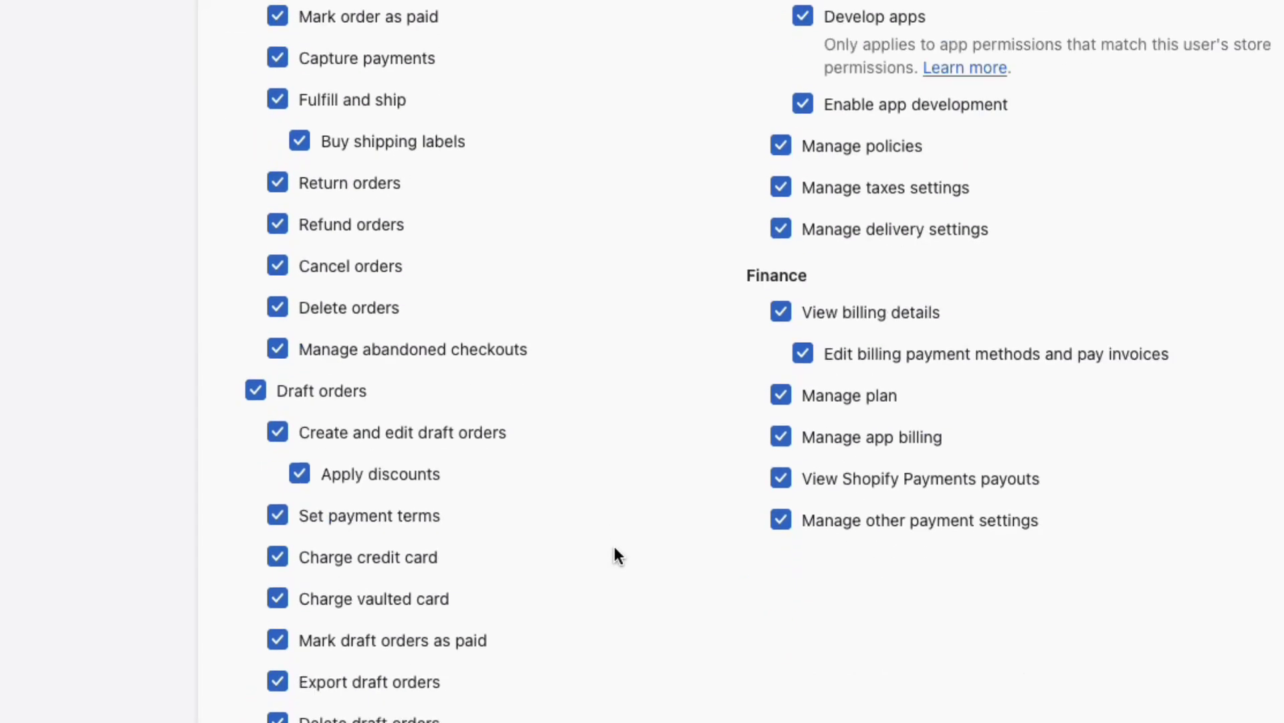
scroll(615, 550, down, 20)
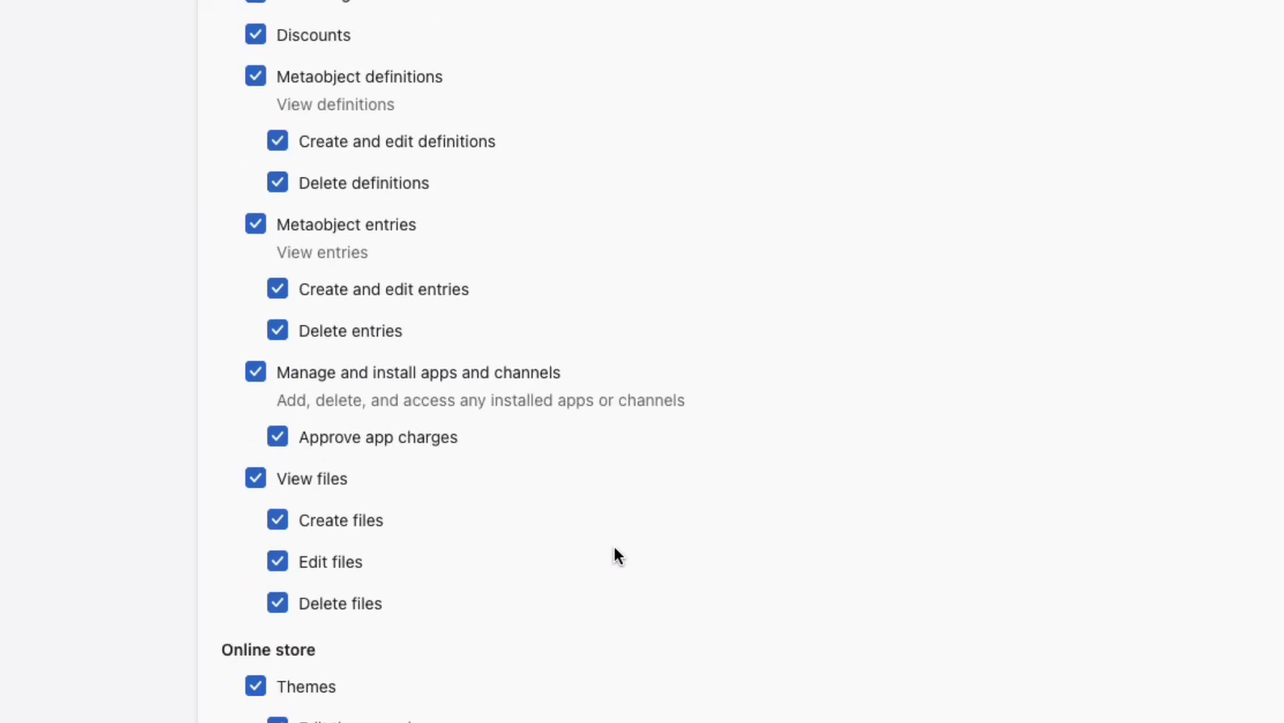
scroll(614, 546, up, 20)
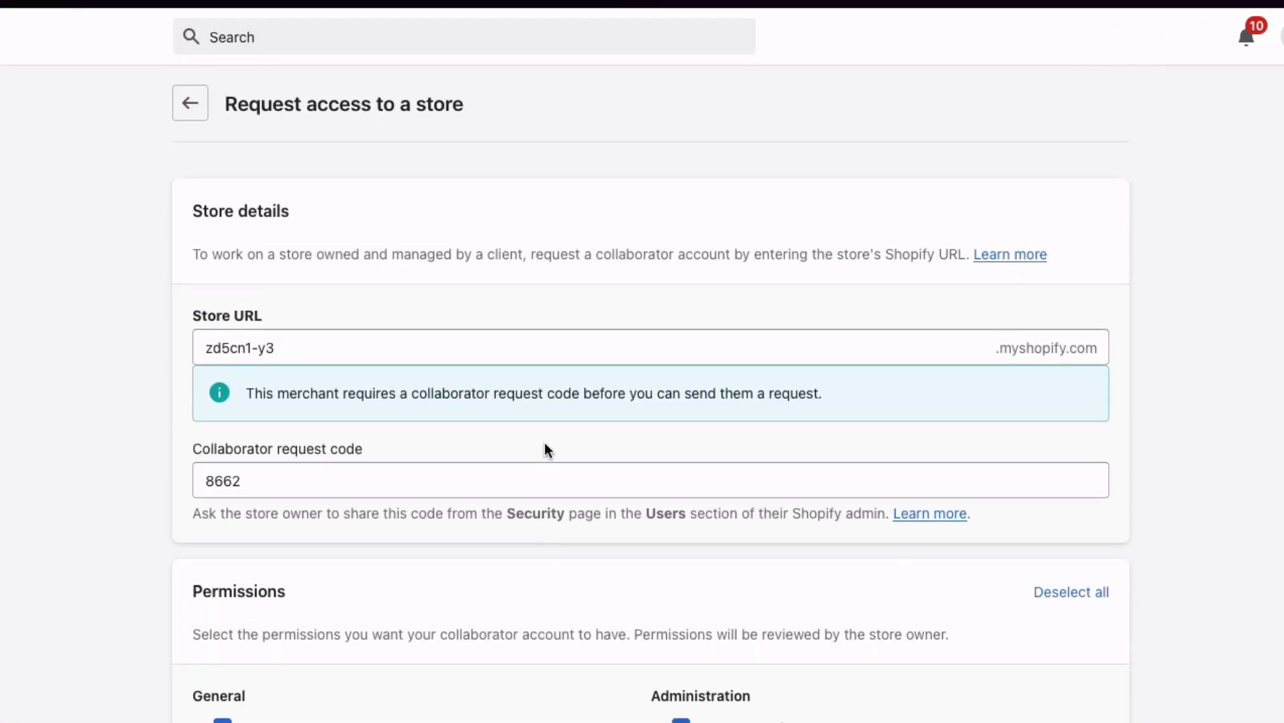
scroll(545, 443, down, 12)
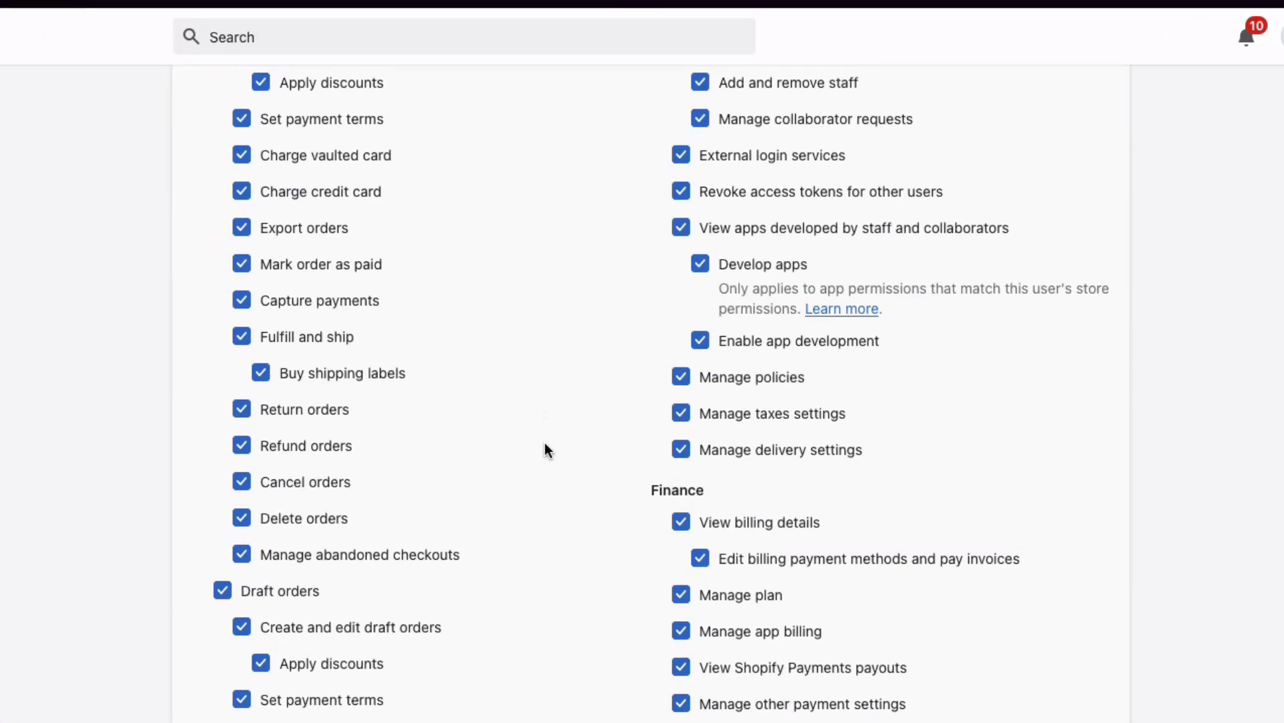
scroll(545, 443, down, 20)
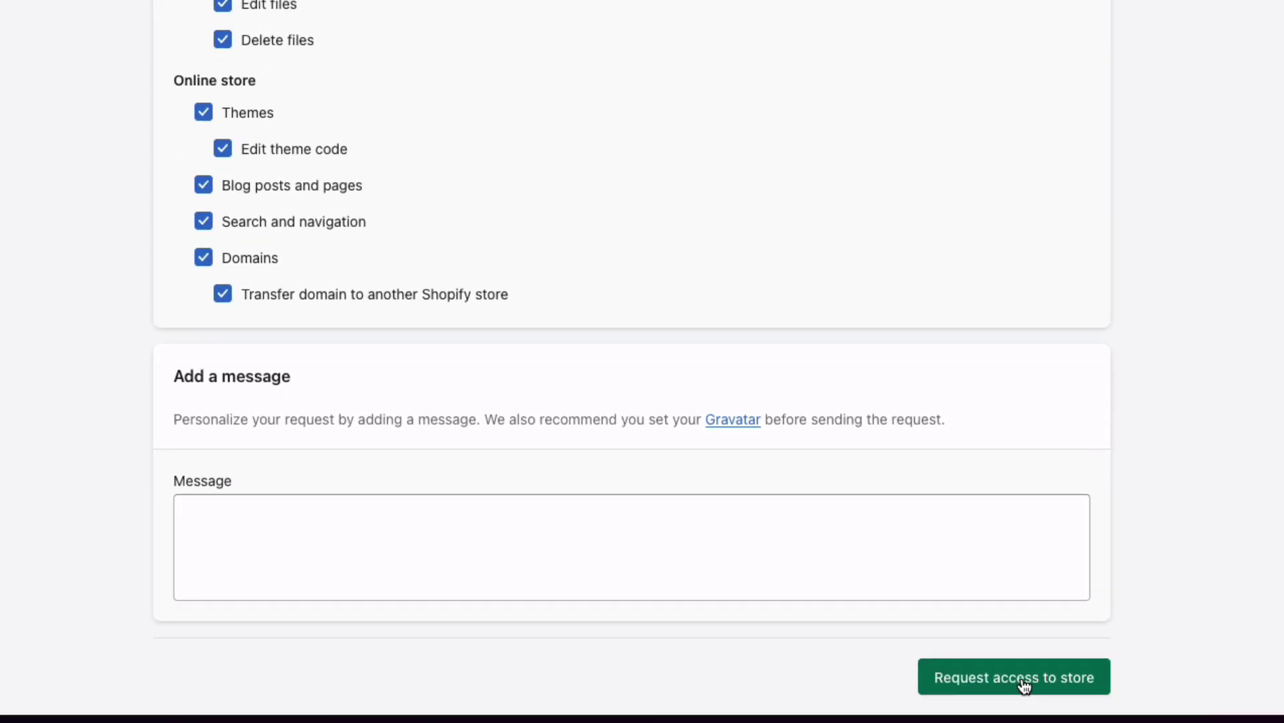
click(1022, 678)
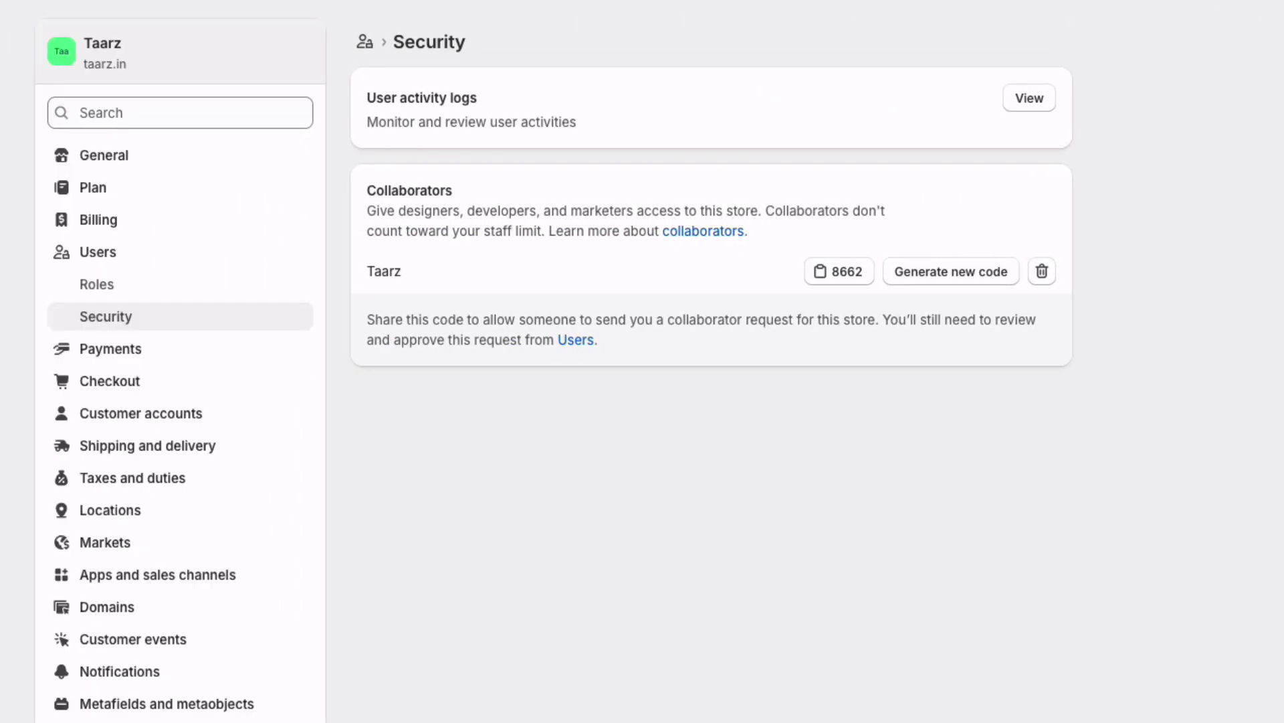
Open the Atools Era collaborator row marked Pending in the Taarz users list.
click(132, 257)
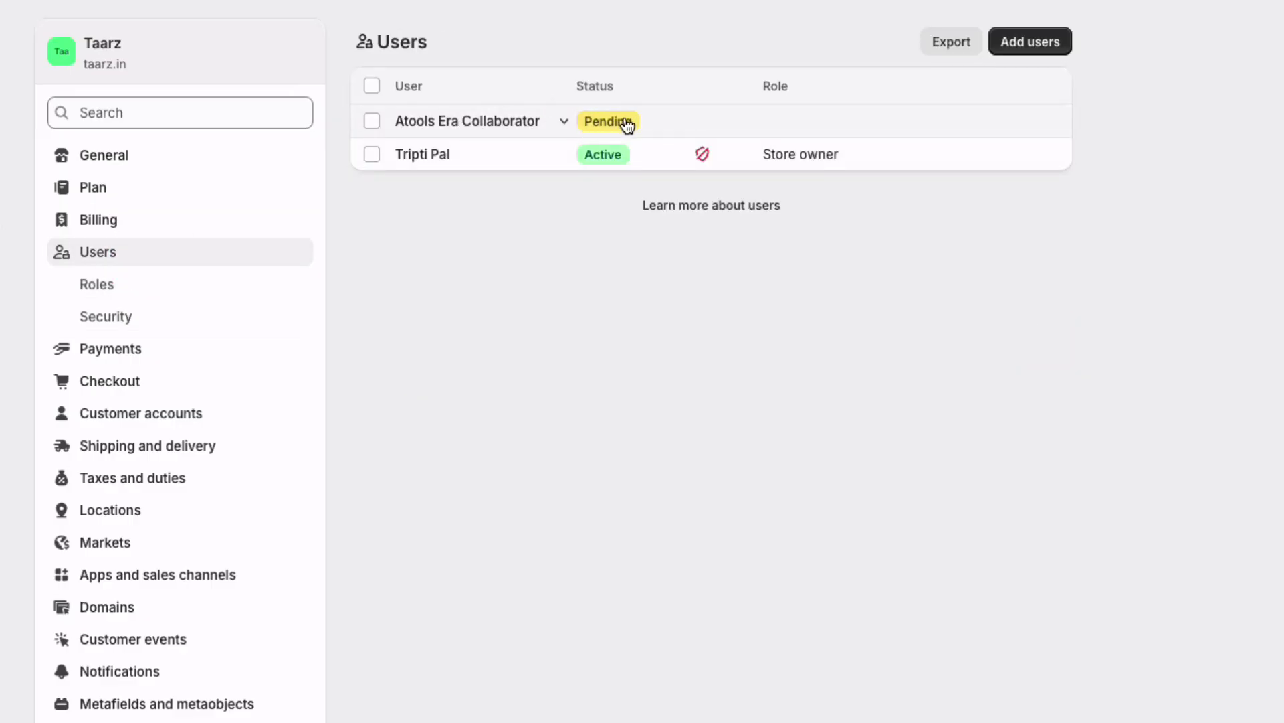
click(495, 124)
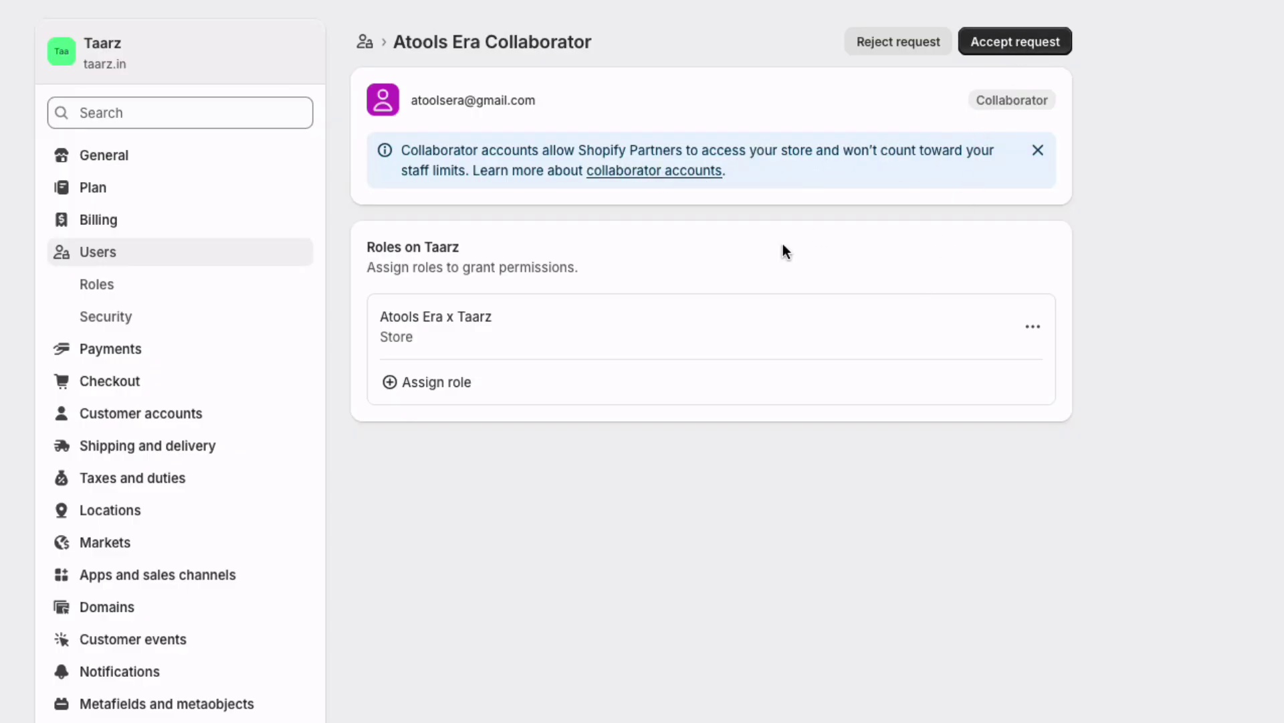
Review the assignable roles and accept the Atools Era collaborator request.
click(421, 379)
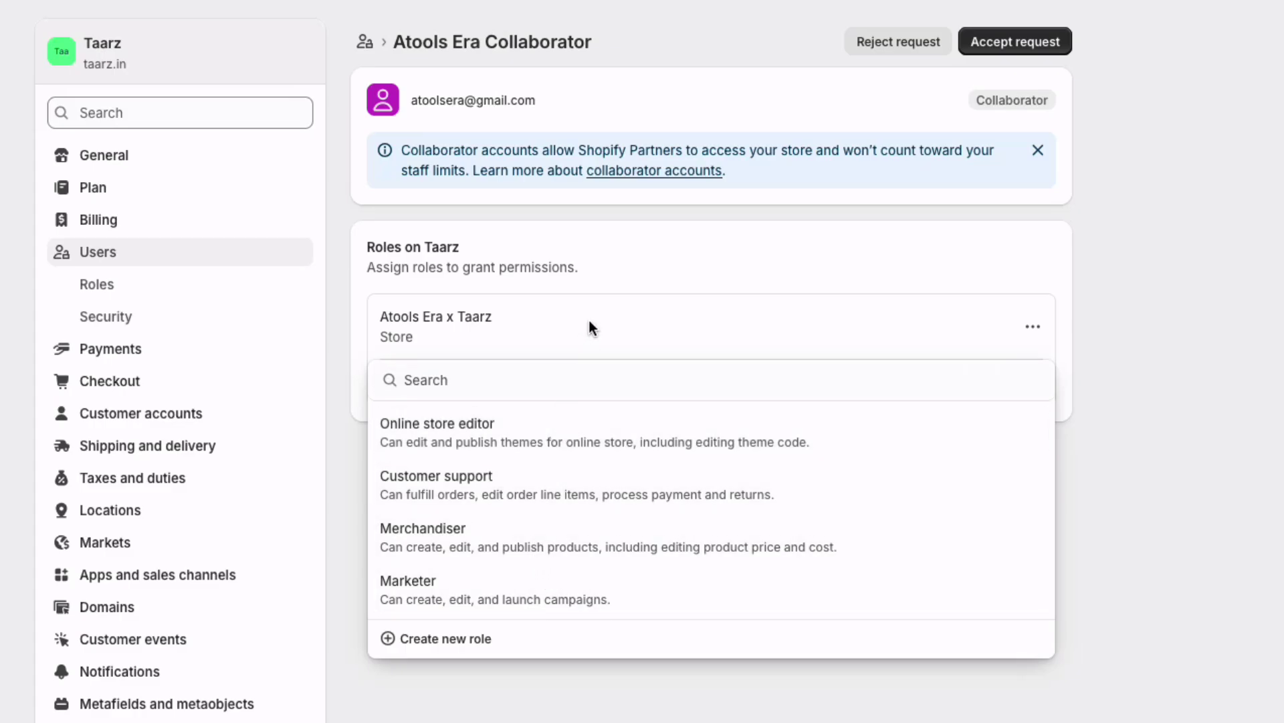
click(1017, 44)
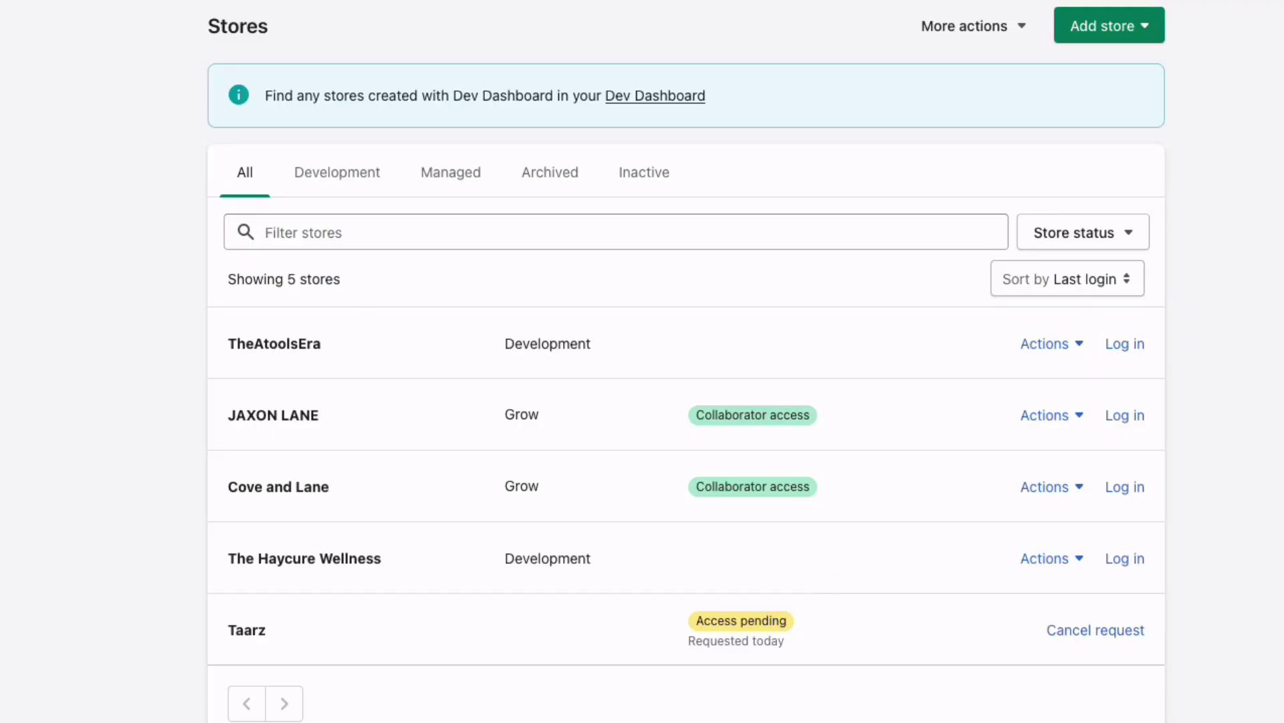
Refresh the Partners stores list, confirm Taarz's collaborator access, and log in through its Actions menu.
key(super+r)
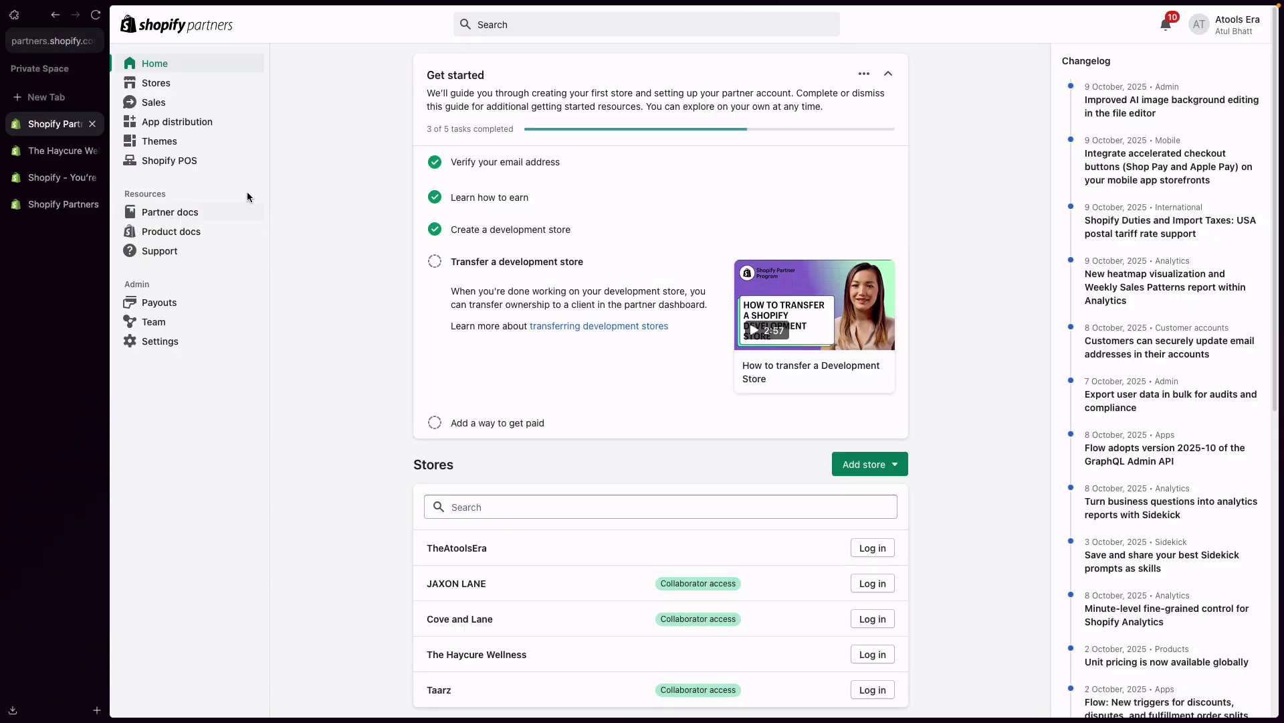
click(185, 81)
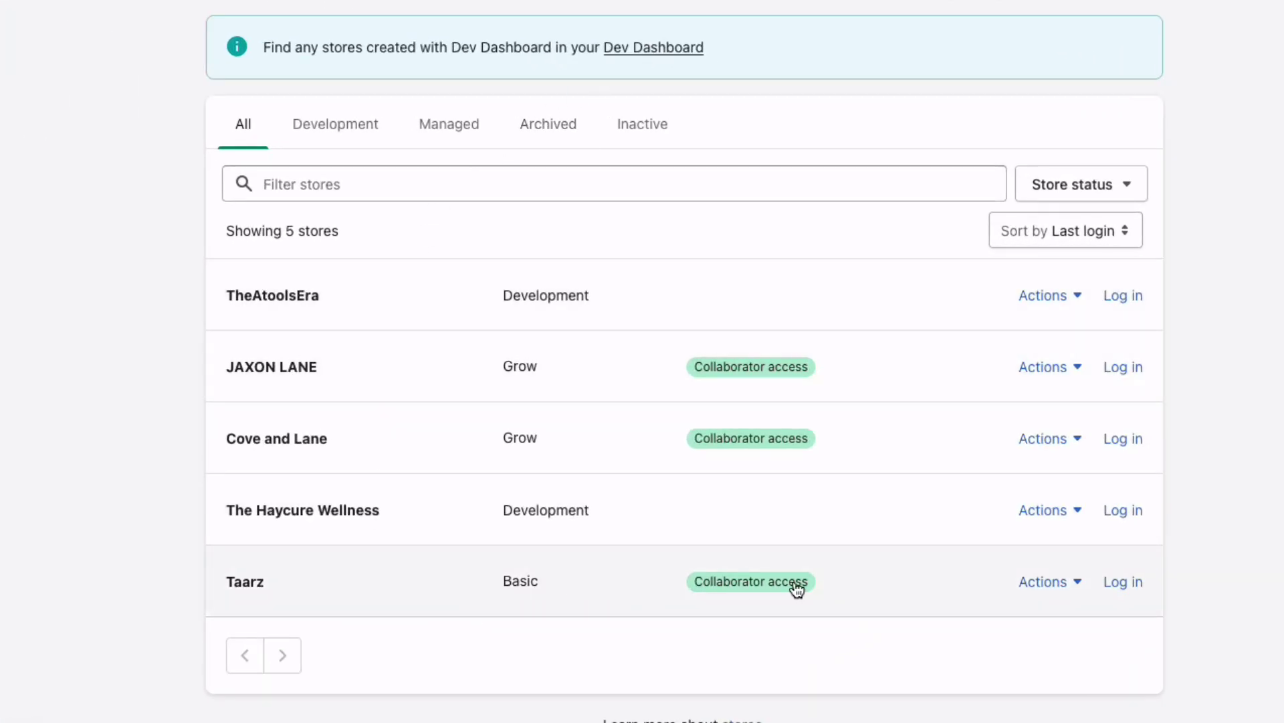
click(1051, 581)
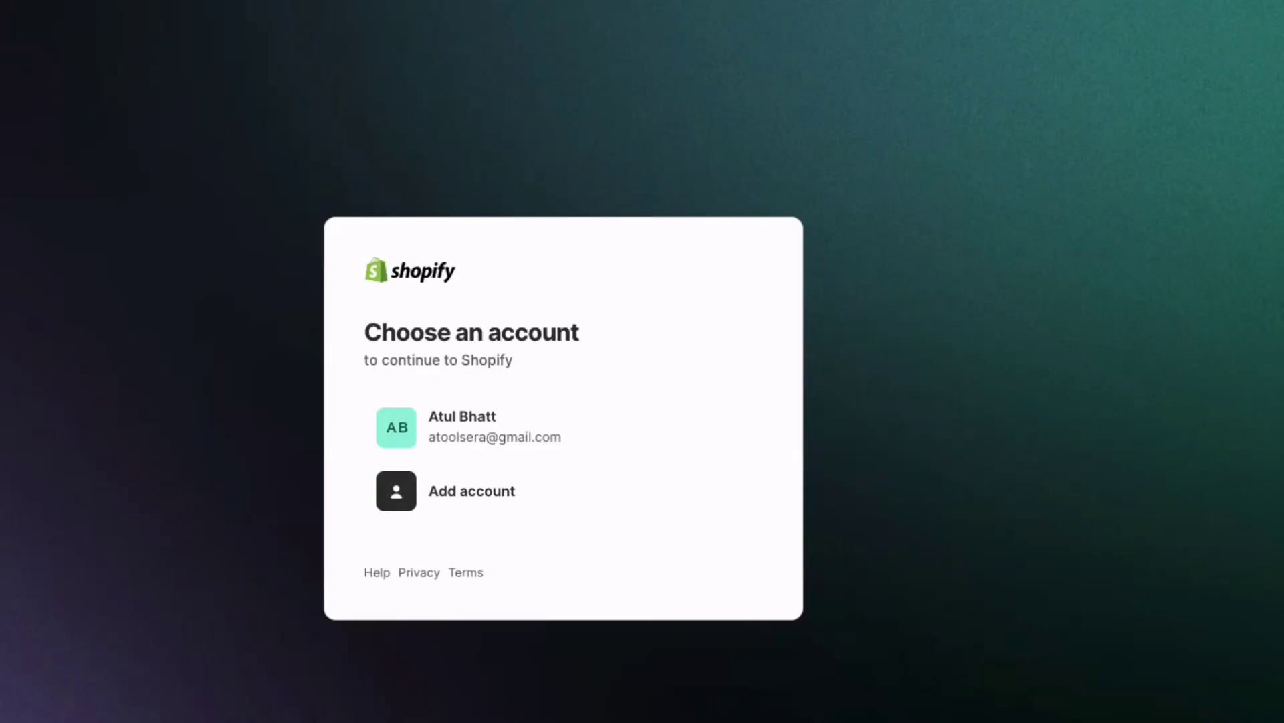
Continue as the partner account to reach the Taarz store's admin Home, checking its store list.
click(544, 406)
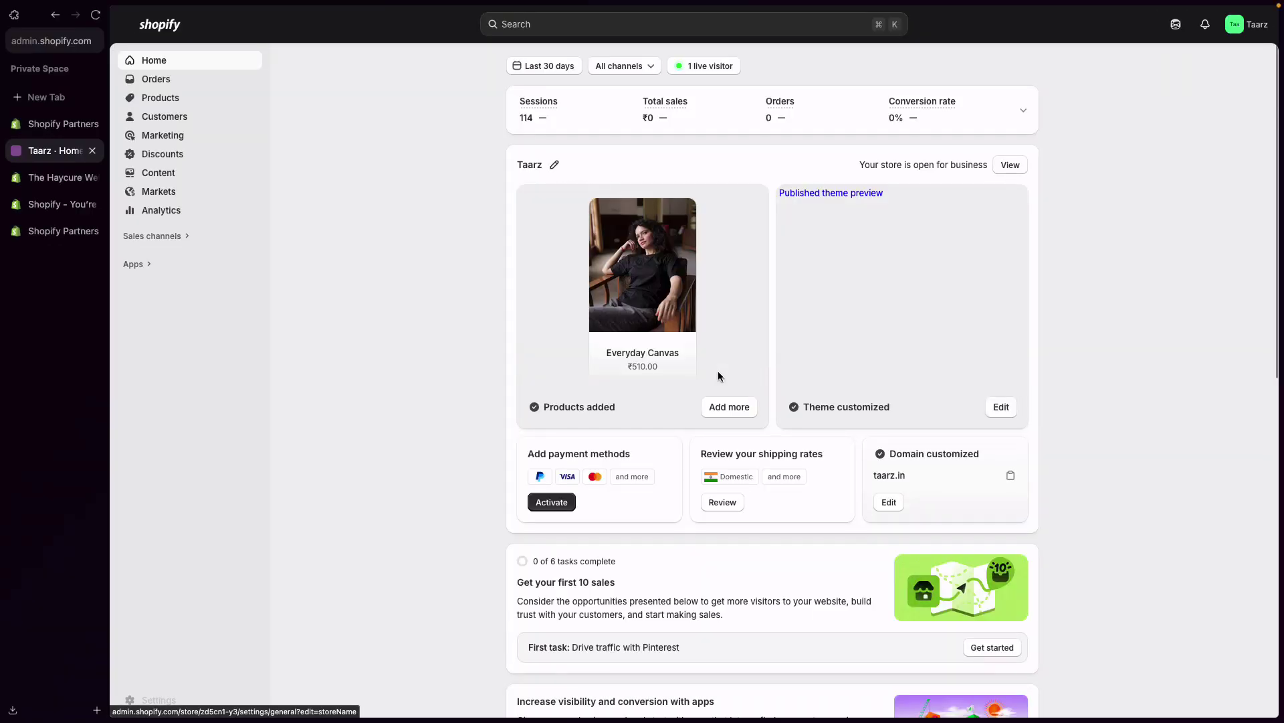
click(1260, 24)
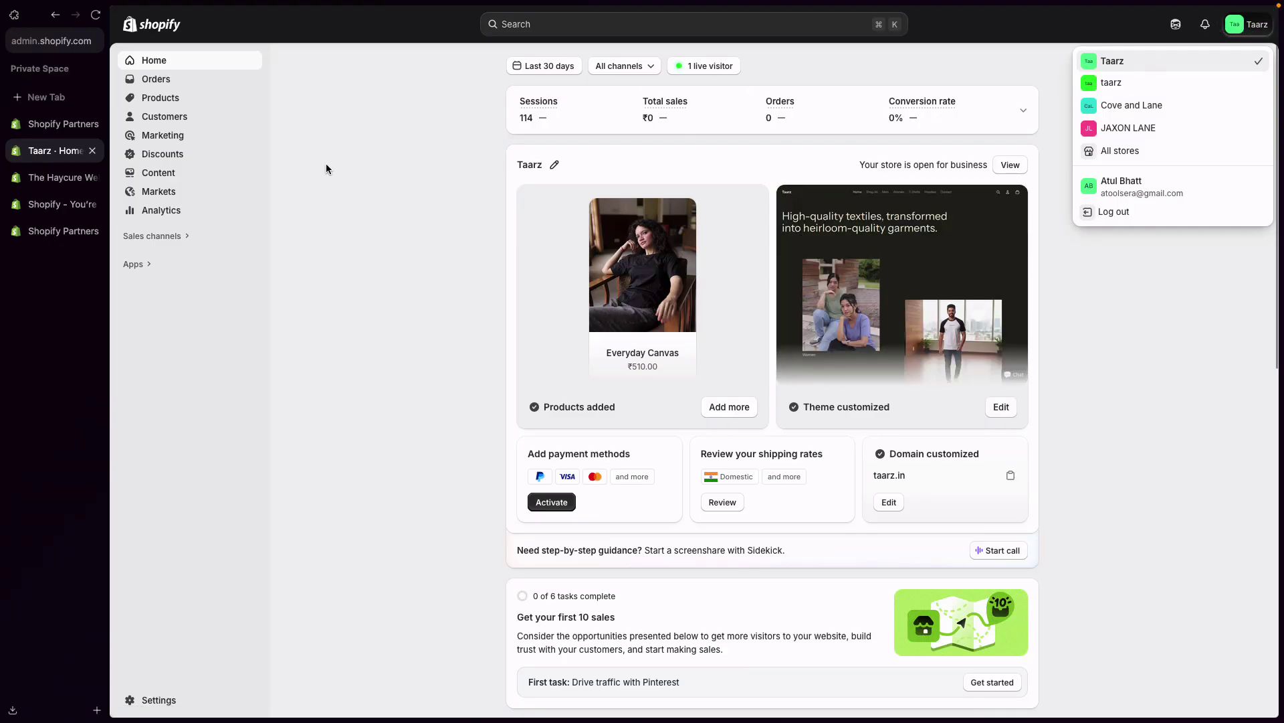
click(365, 203)
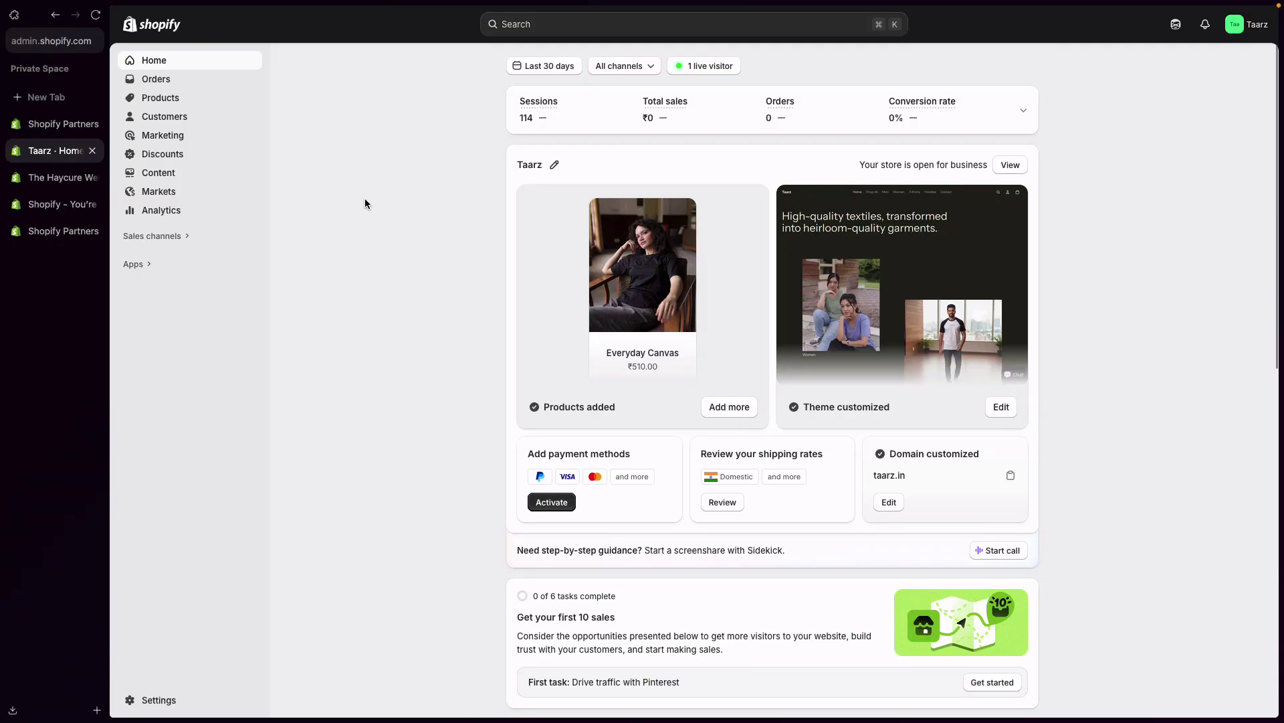